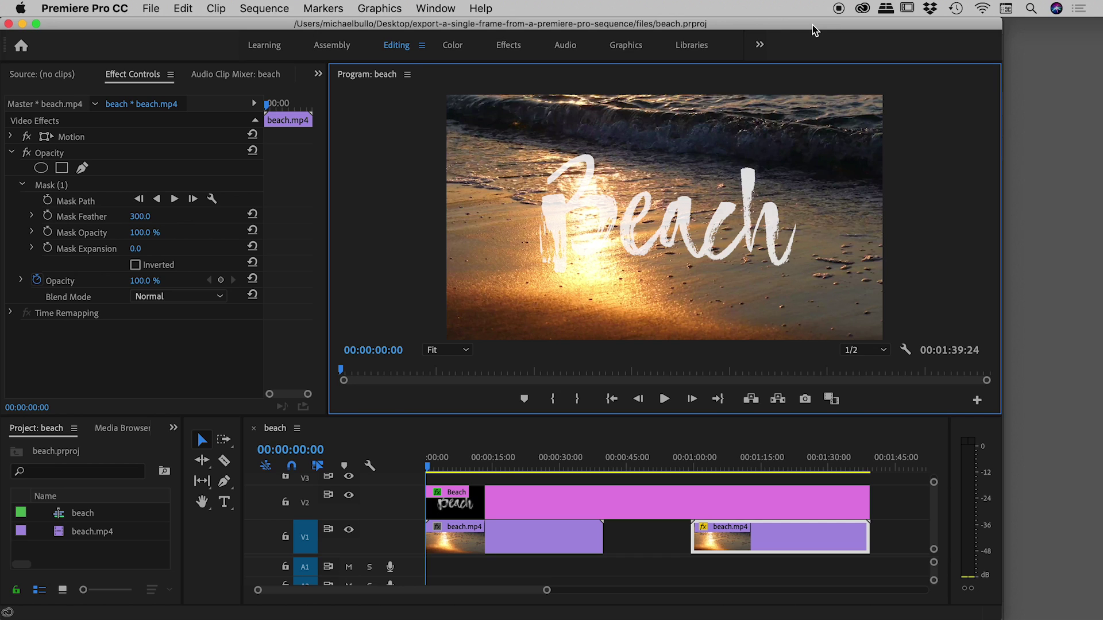
Scrub the playhead to 00:00:00:43, where the Beach title overlays the sunlit shoreline.
click(432, 469)
mouse_move(435, 471)
mouse_down()
mouse_move(505, 469)
mouse_move(432, 474)
mouse_up()
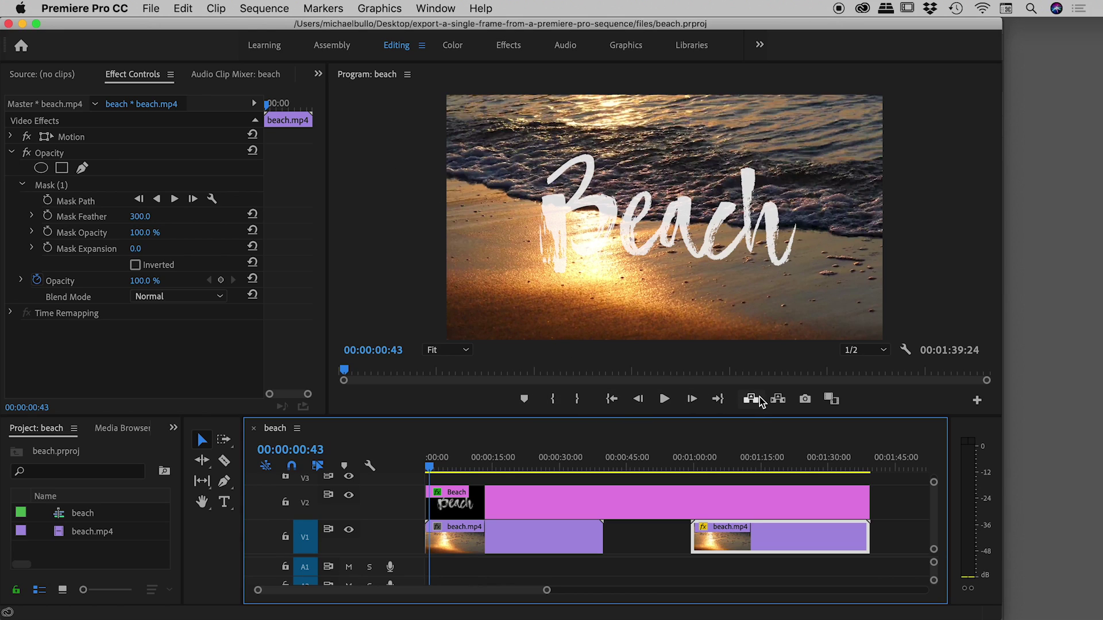
click(804, 399)
click(978, 401)
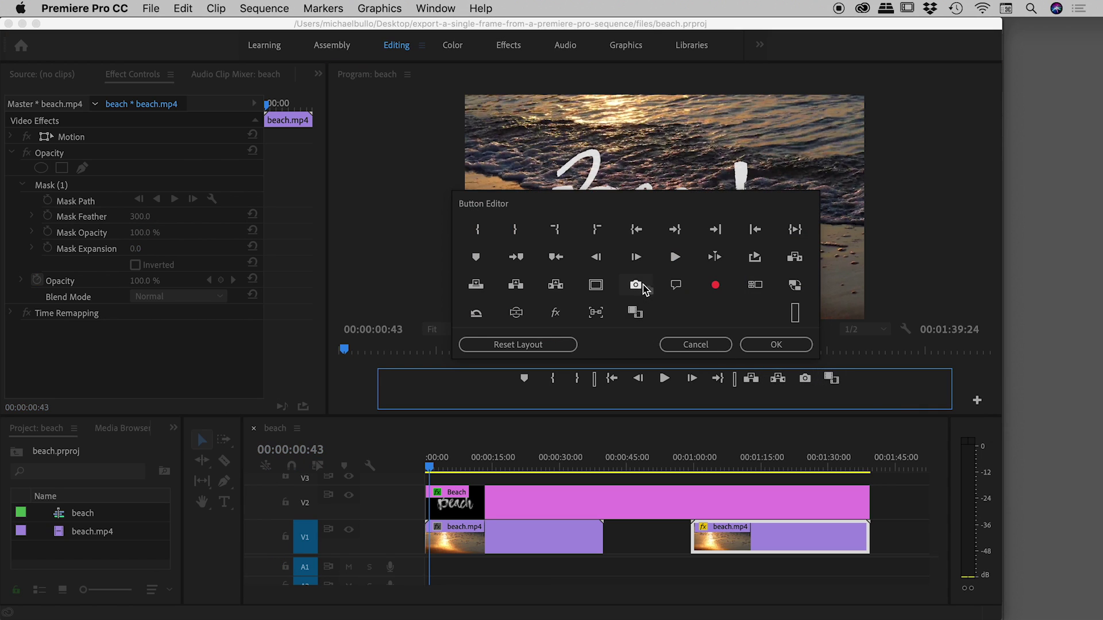
drag(805, 378, 725, 315)
click(698, 344)
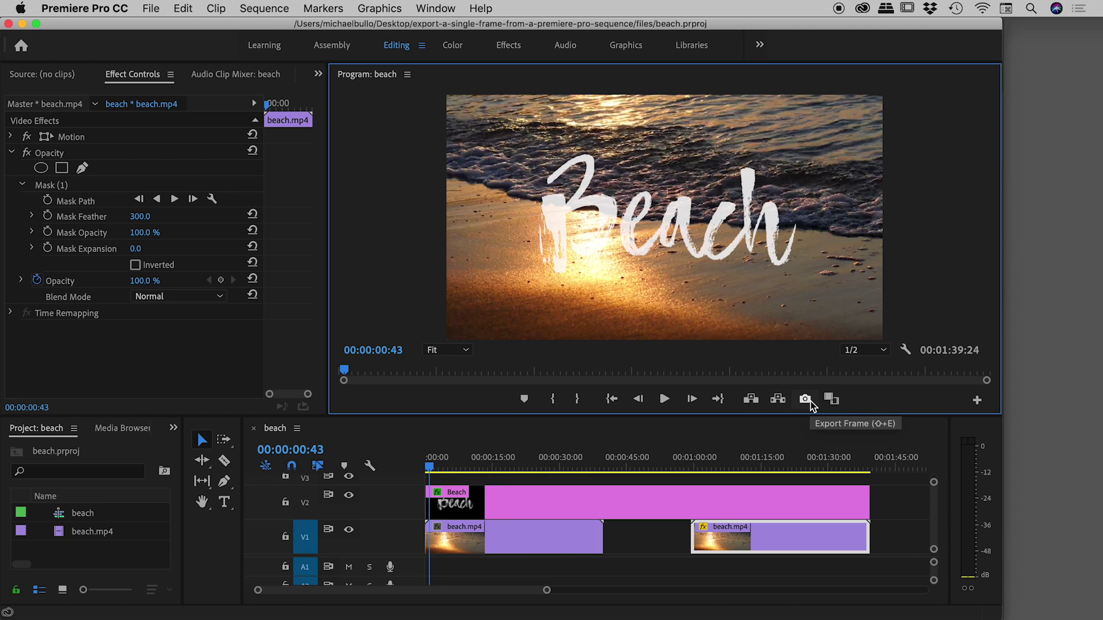
Export the current frame as the JPEG still beach.00_00_00_43.Still007 to the desktop.
click(810, 401)
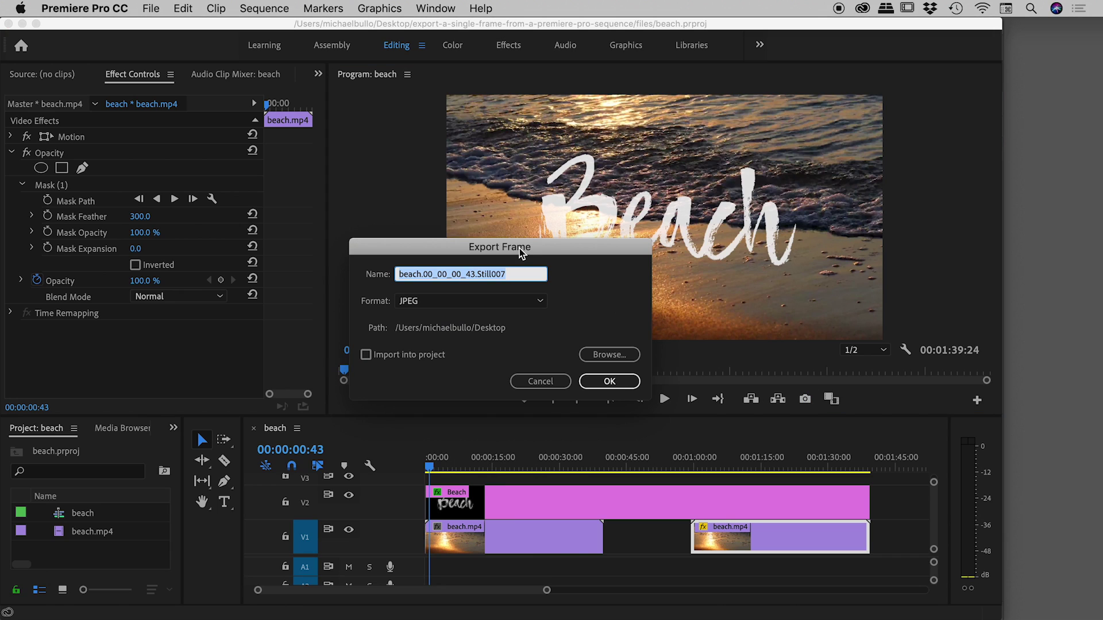
drag(521, 253, 519, 163)
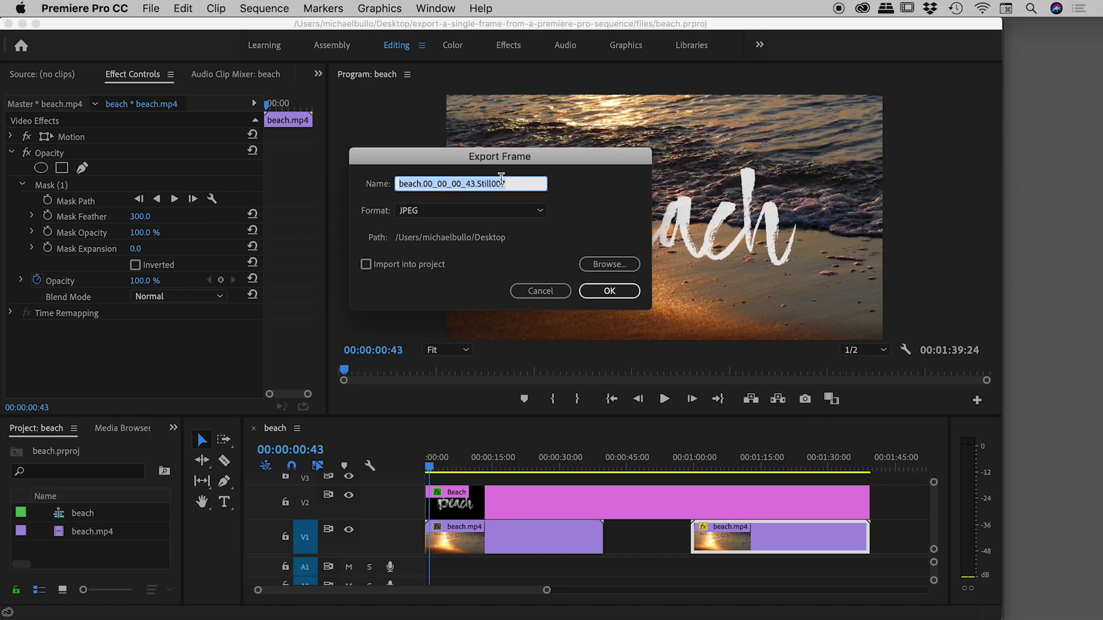
click(502, 212)
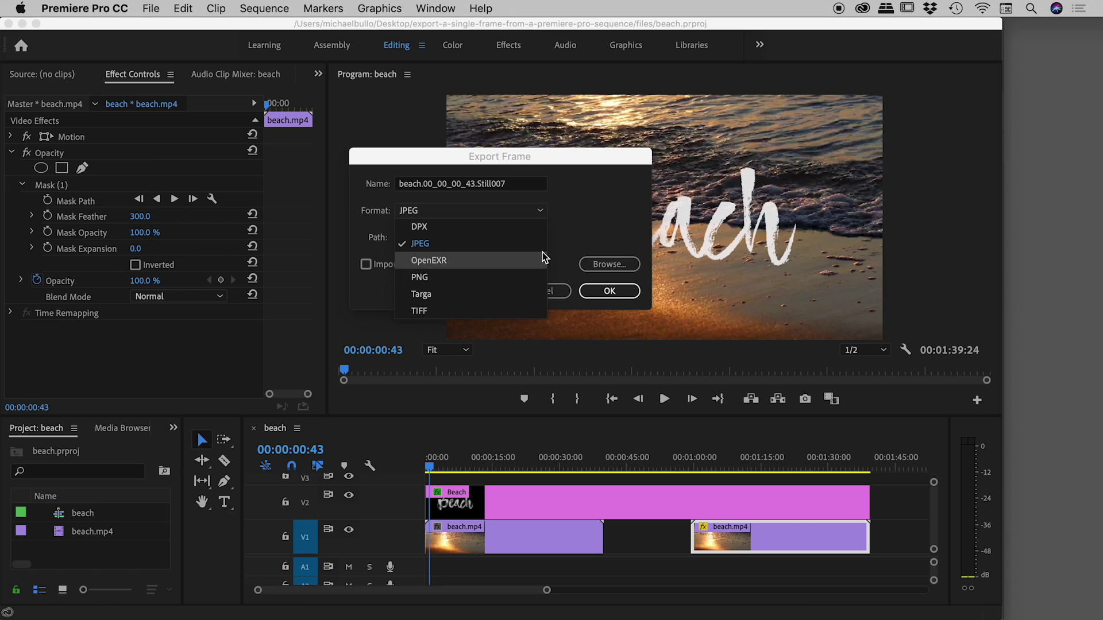
click(450, 212)
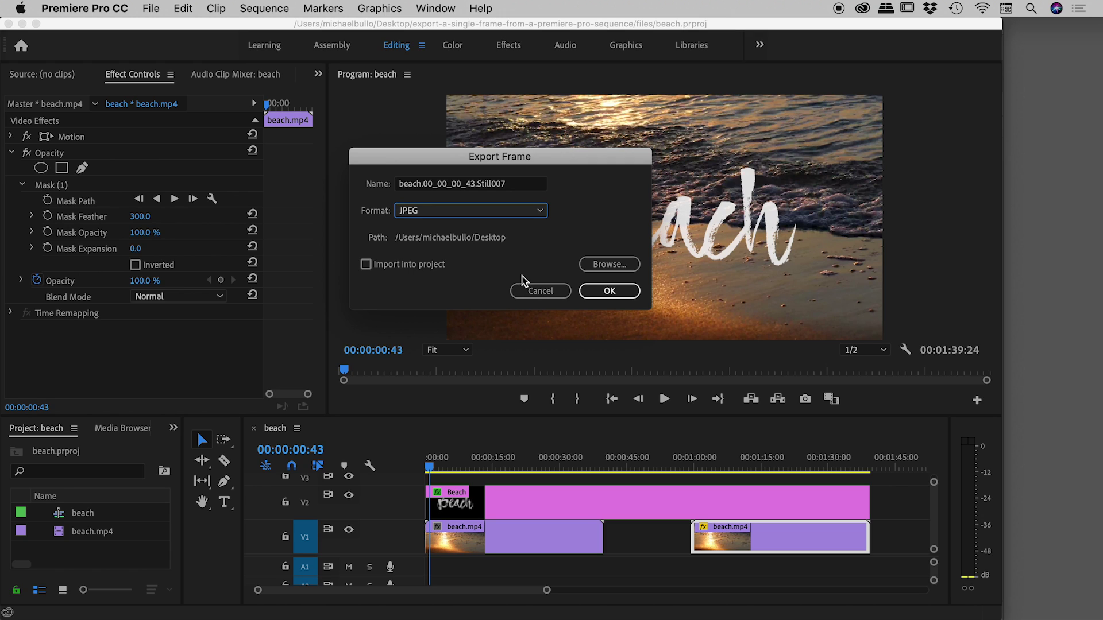
click(609, 292)
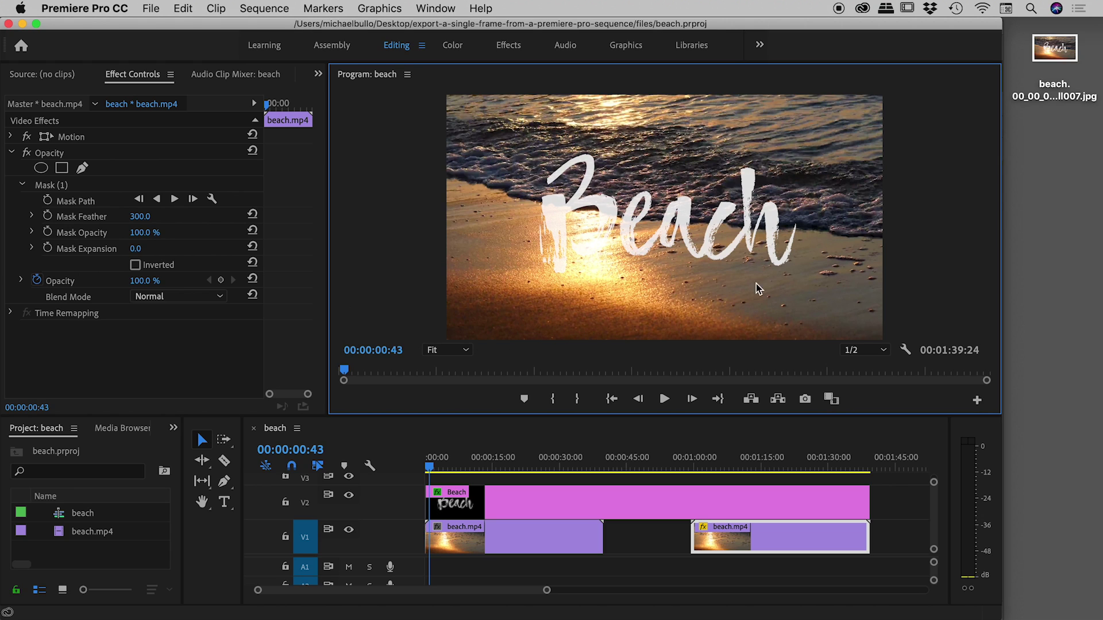
Check the exported beach.00_00_00_43.Still007.jpg in Preview, then close it.
click(1029, 124)
double_click(1050, 50)
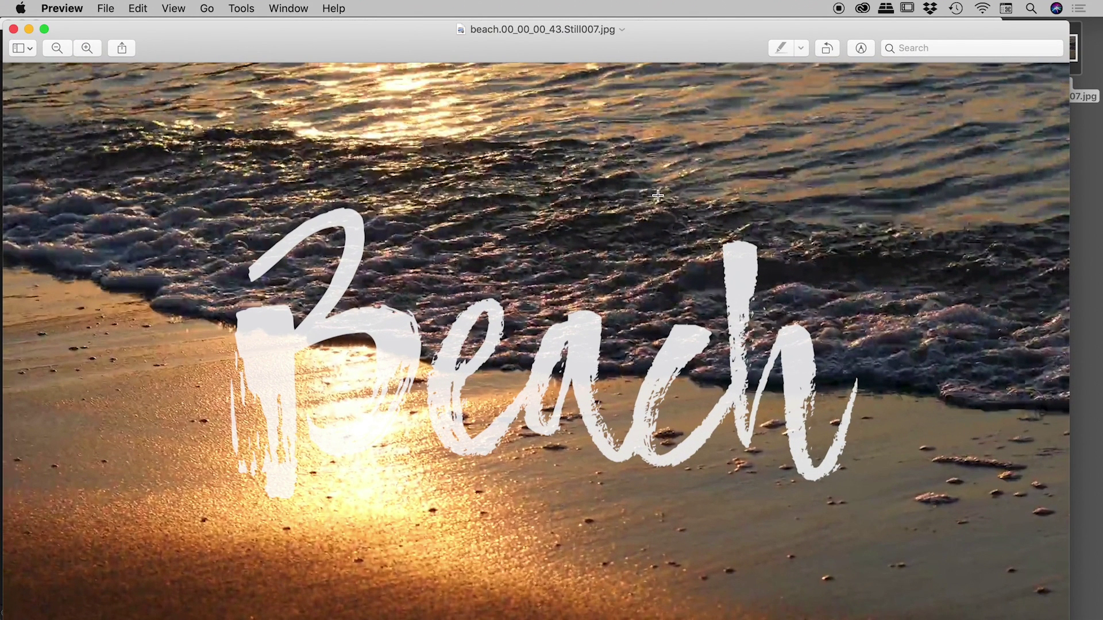
click(14, 29)
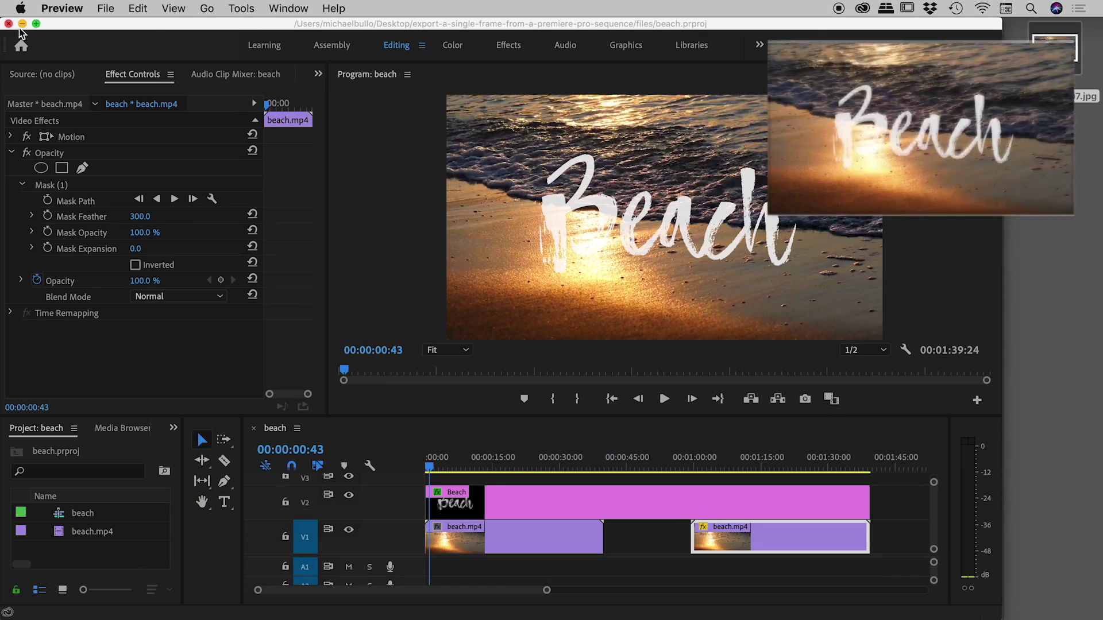
Scrub to 00:01:16:35 and briefly show the clip's feathered opacity mask outline.
click(683, 363)
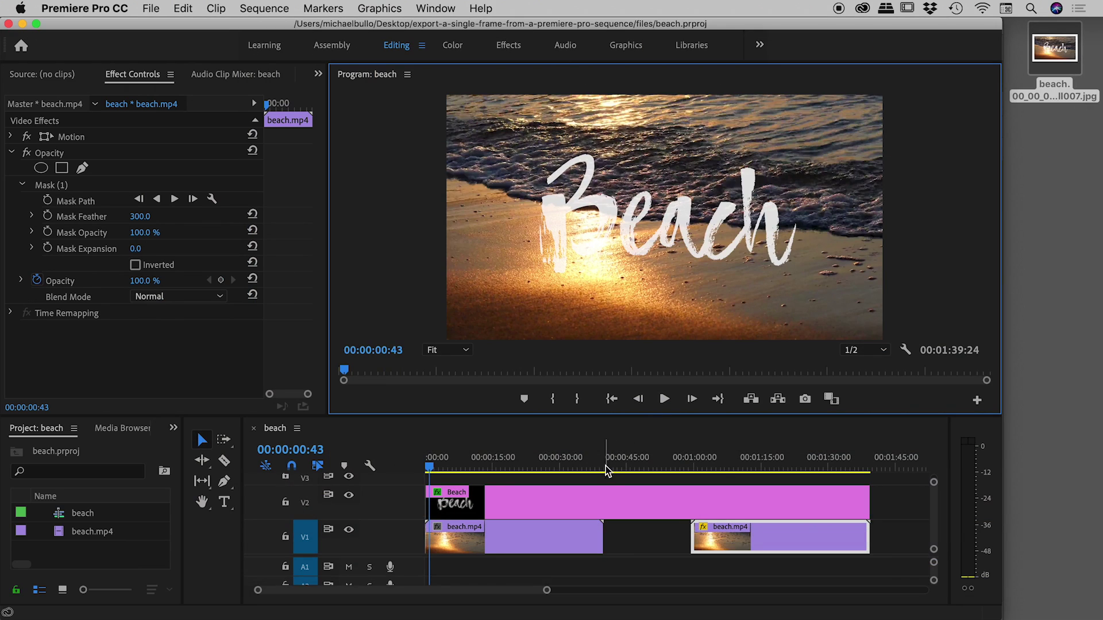
drag(605, 466, 771, 472)
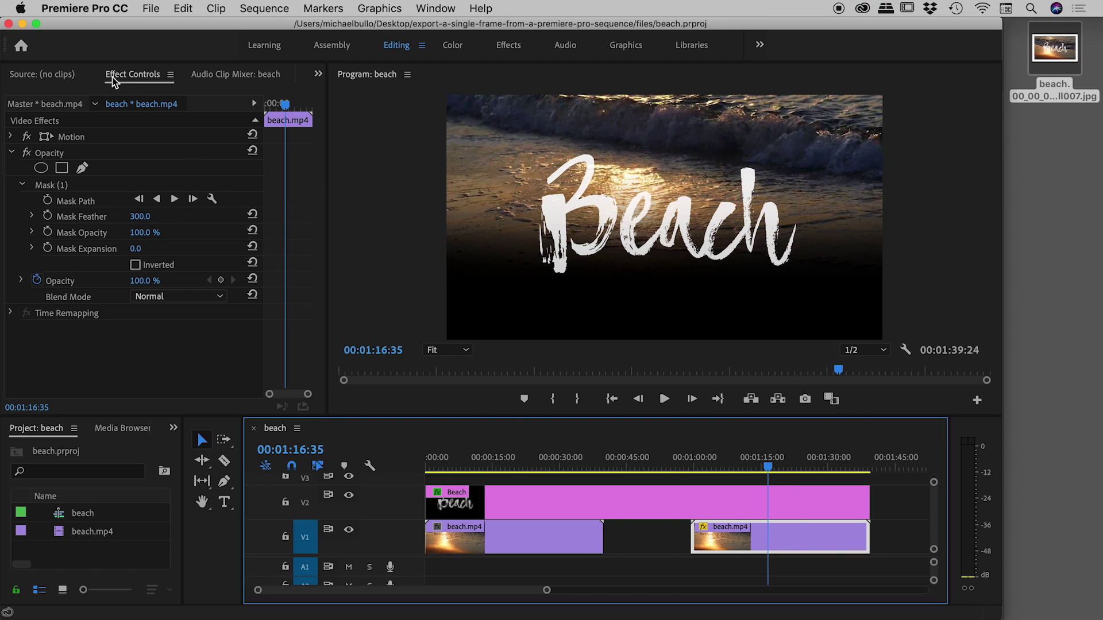
click(89, 186)
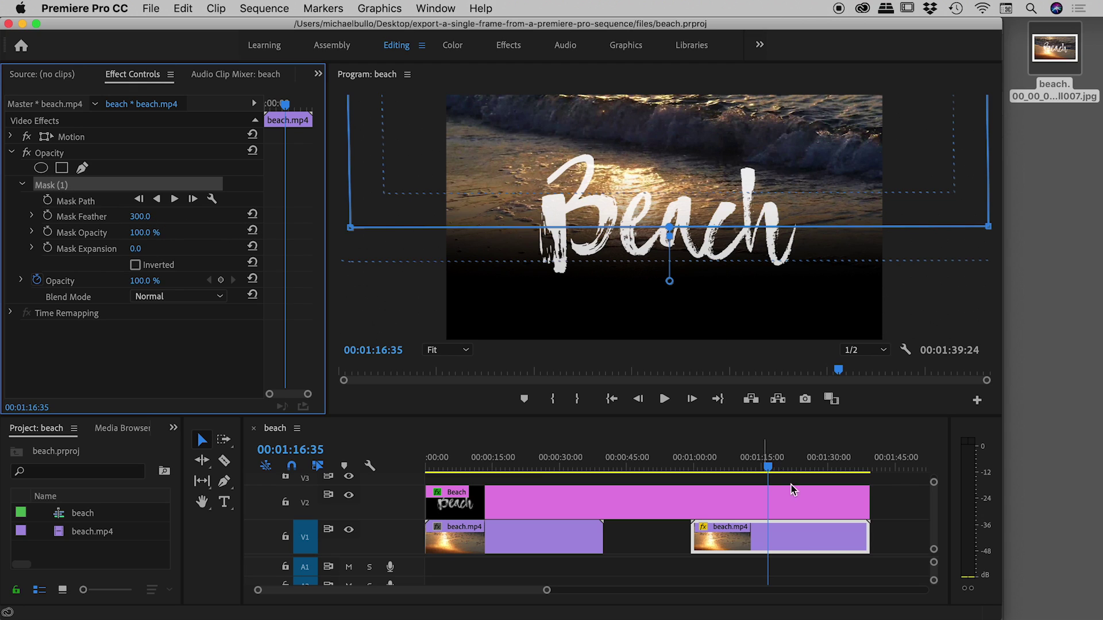
click(112, 368)
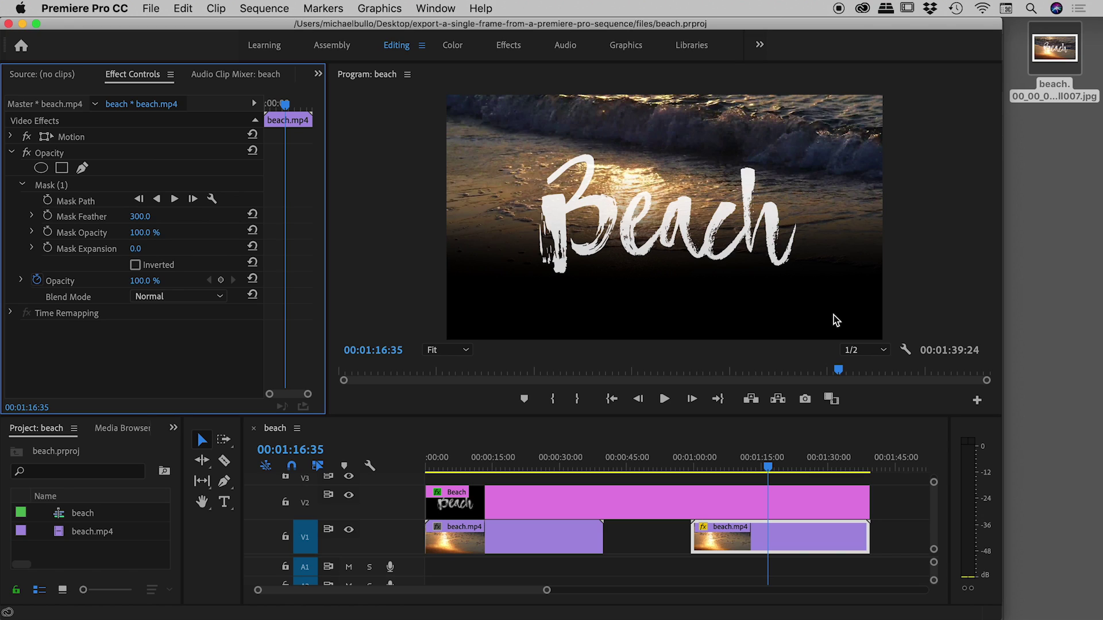
Export the 00:01:16:35 frame as the JPEG beach.00_01_16_35.Still008.
click(804, 400)
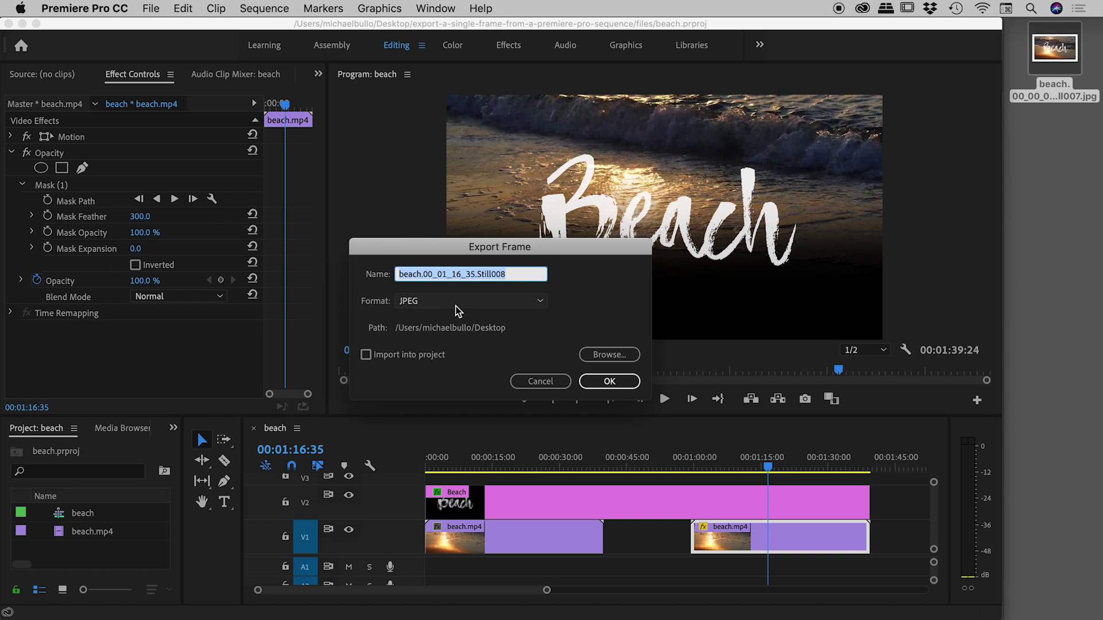
click(629, 381)
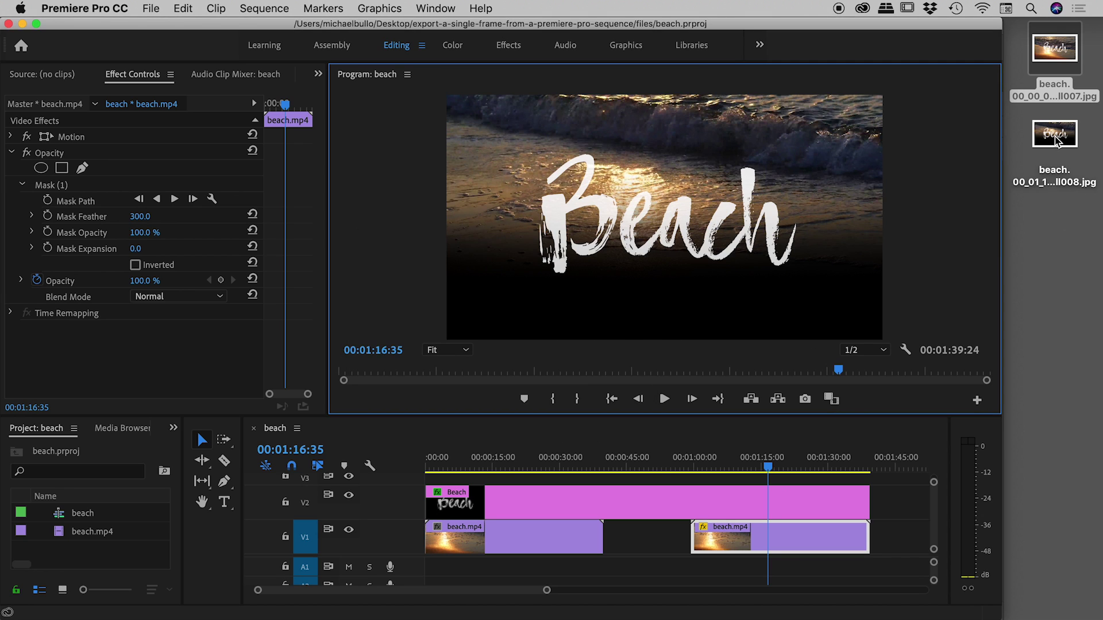
double_click(1055, 138)
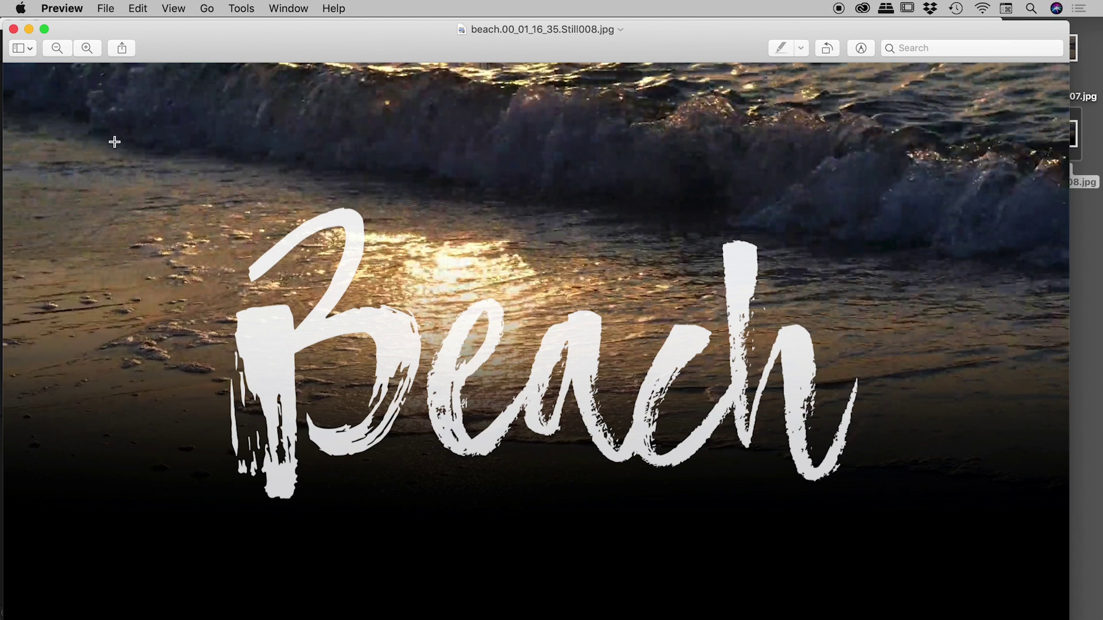
click(13, 29)
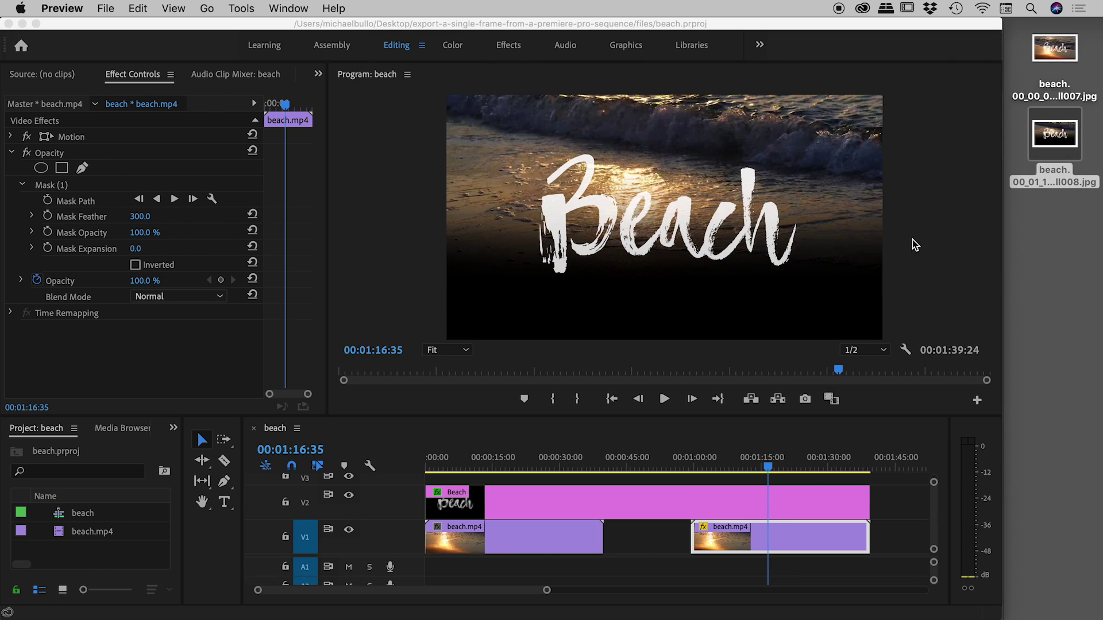
Export the 00:01:16:35 frame as the PNG still beach.00_01_16_35.Still009.
click(825, 402)
click(805, 398)
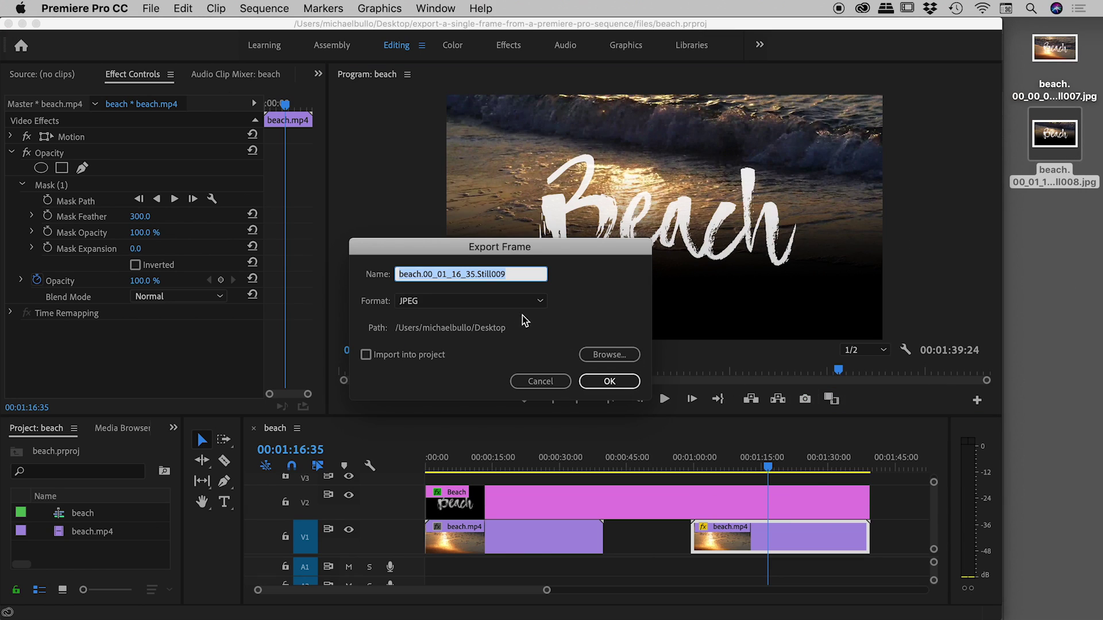
click(488, 302)
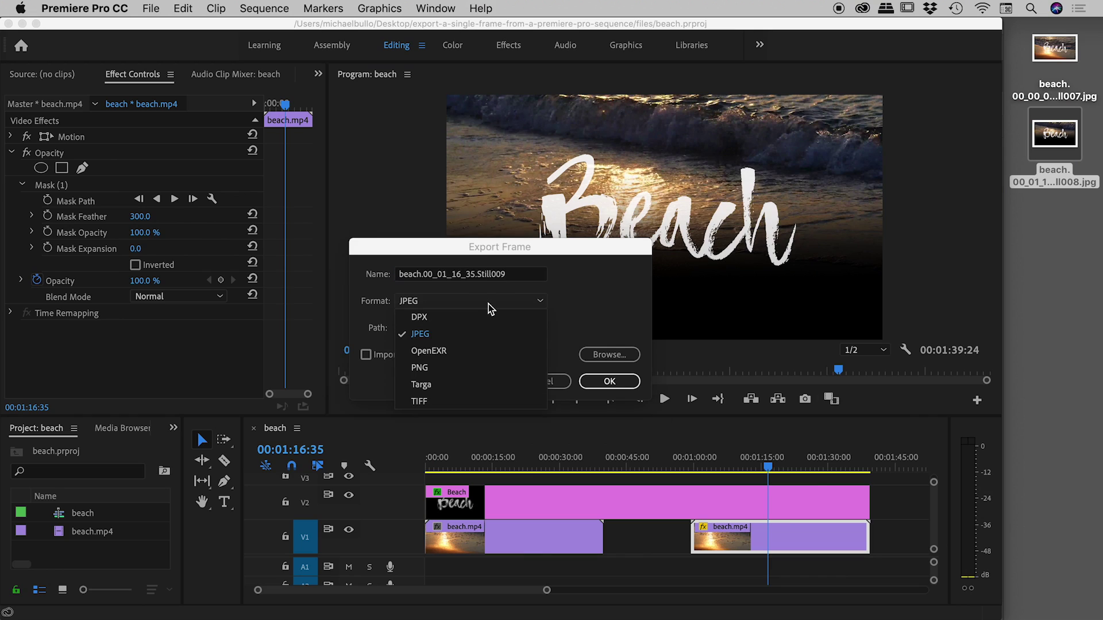
click(442, 366)
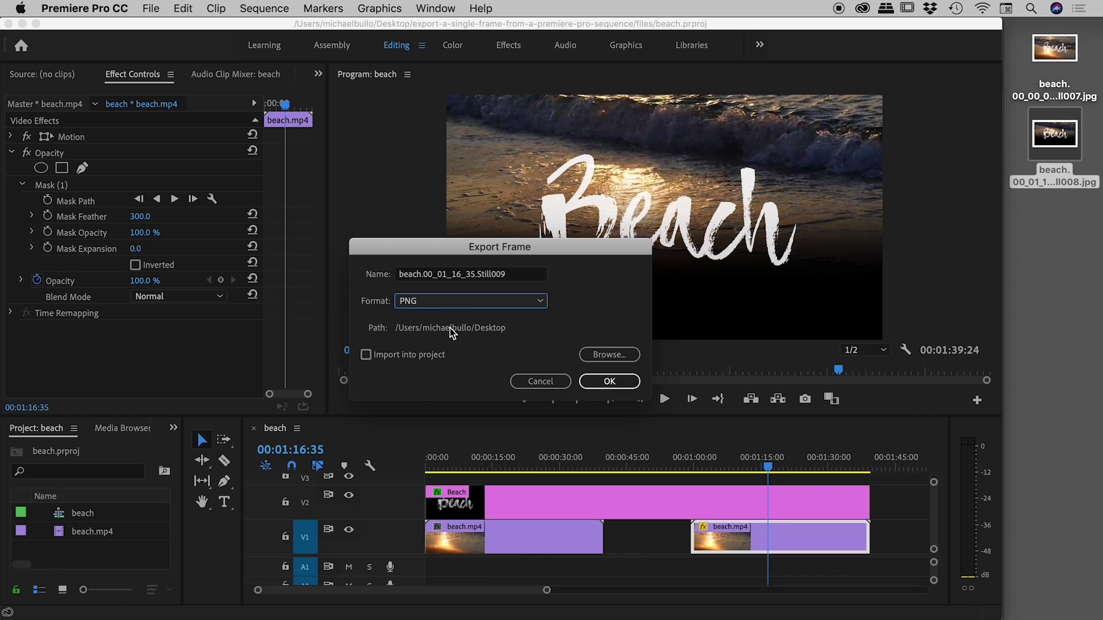
click(613, 381)
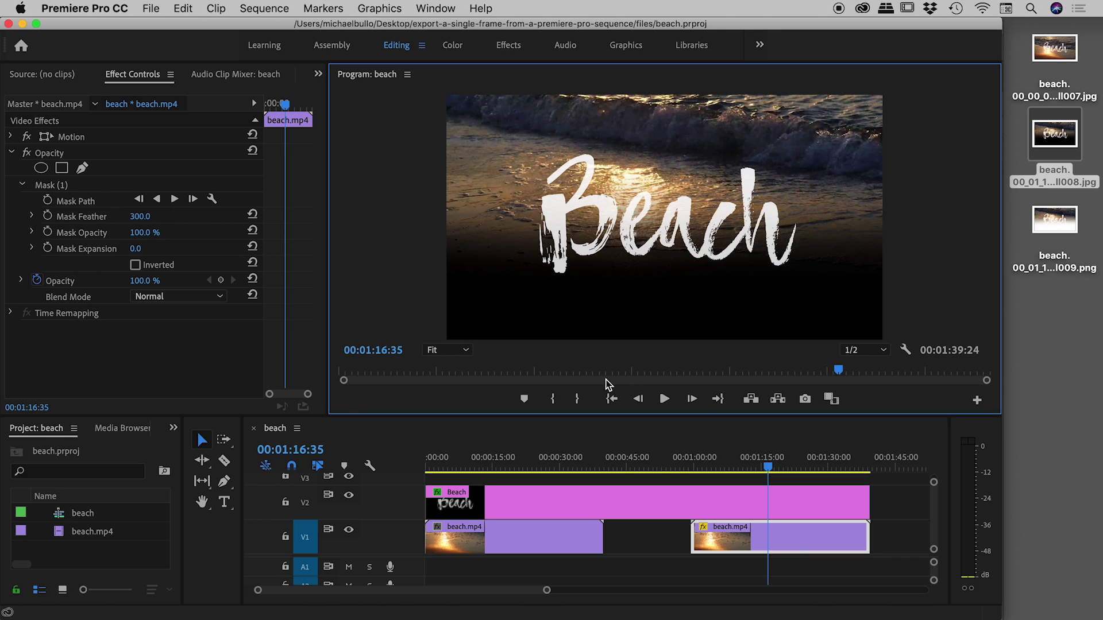
View the exported Still009 PNG in Preview, close it, and select it on the desktop.
double_click(1063, 228)
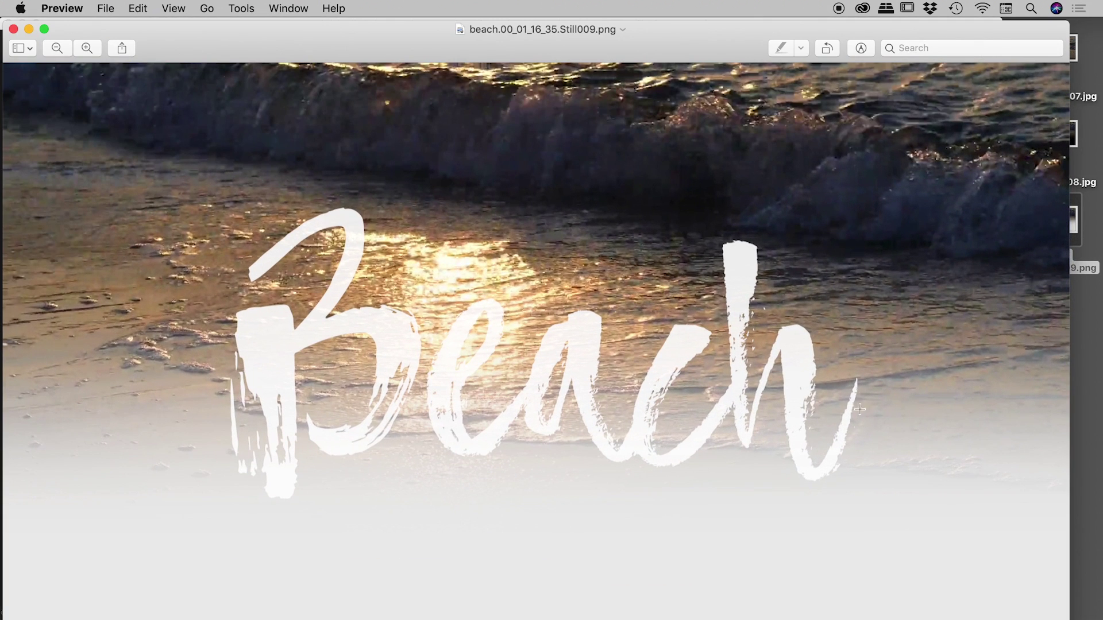
click(13, 30)
click(1062, 314)
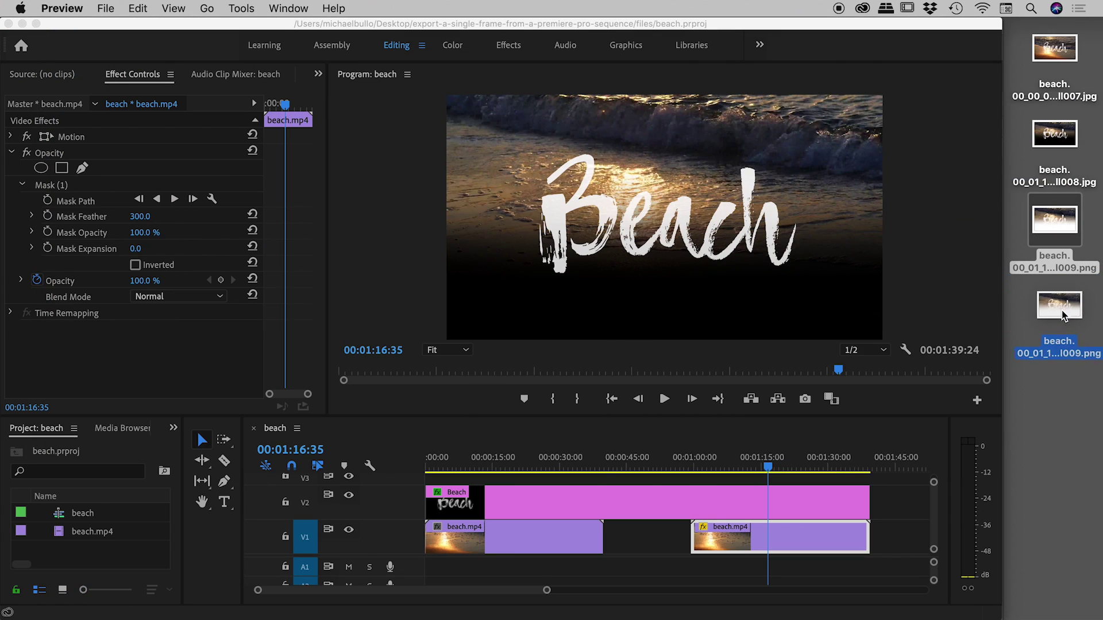
Open the Still009 PNG in Photoshop and place a dark red fill layer beneath the photo.
key(super+Tab)
drag(1063, 314, 763, 325)
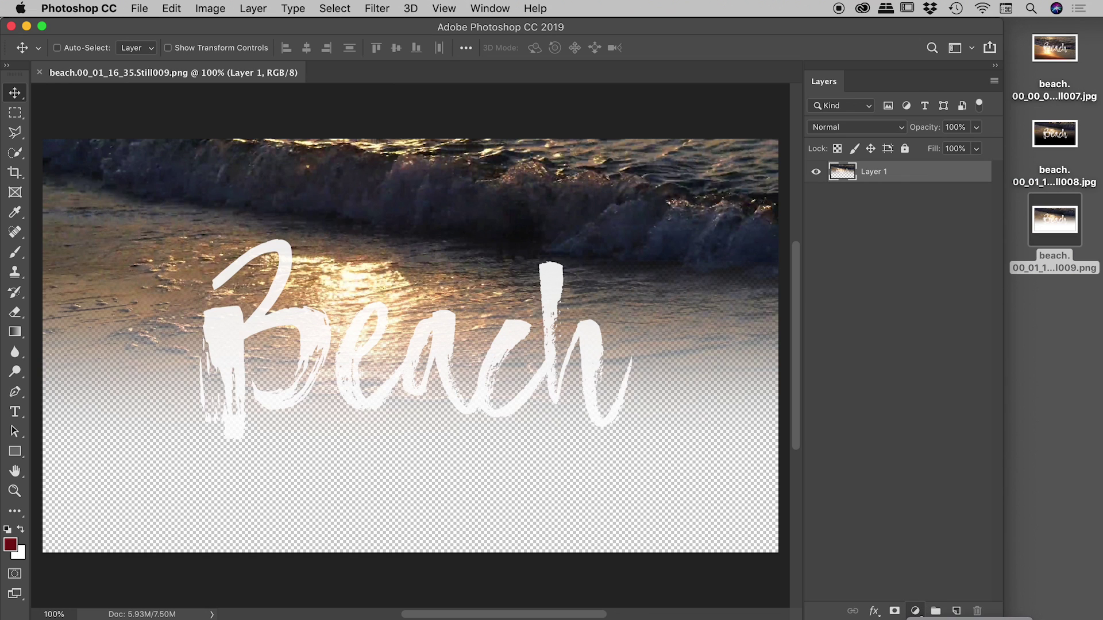
click(915, 610)
click(867, 251)
click(997, 224)
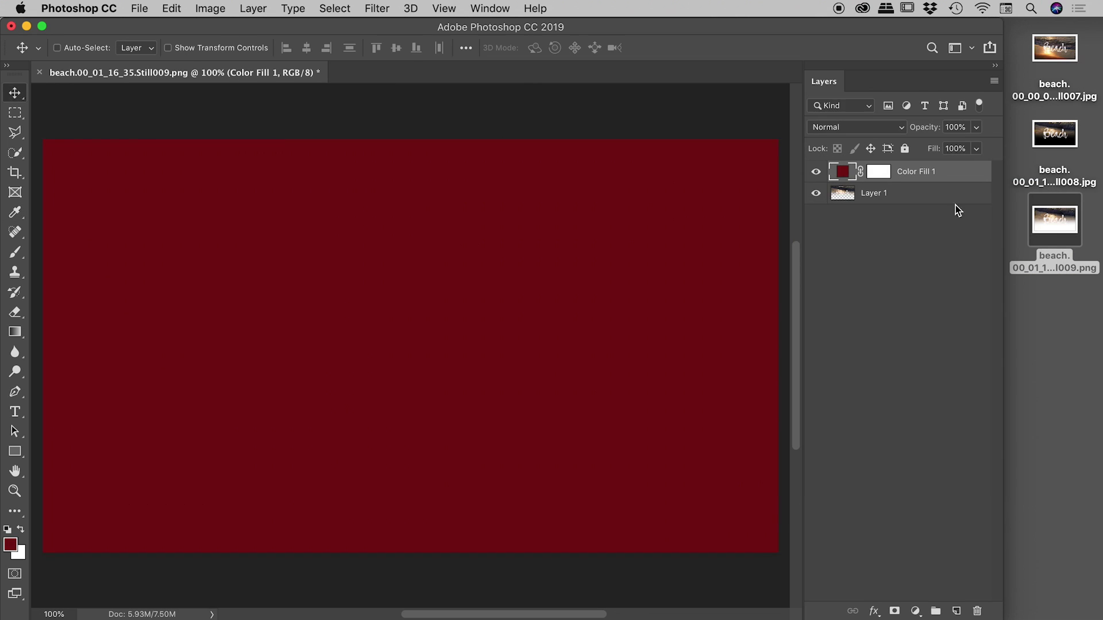
drag(955, 171, 953, 198)
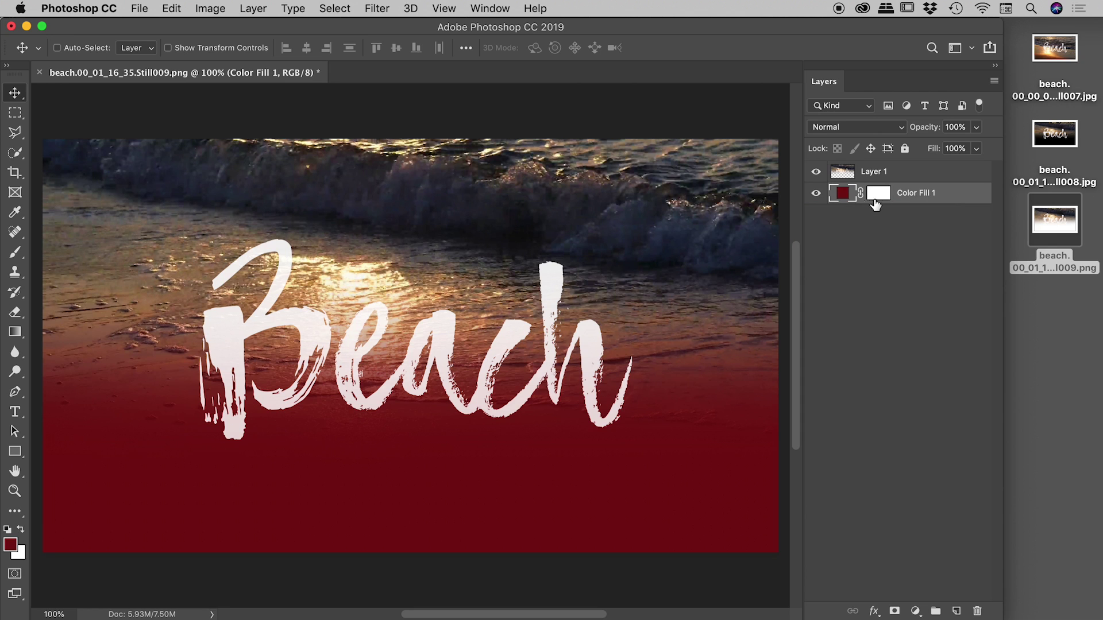
Toggle the red fill to check transparency, close the PNG without saving, return to Premiere.
click(815, 195)
click(815, 195)
click(815, 195)
click(815, 195)
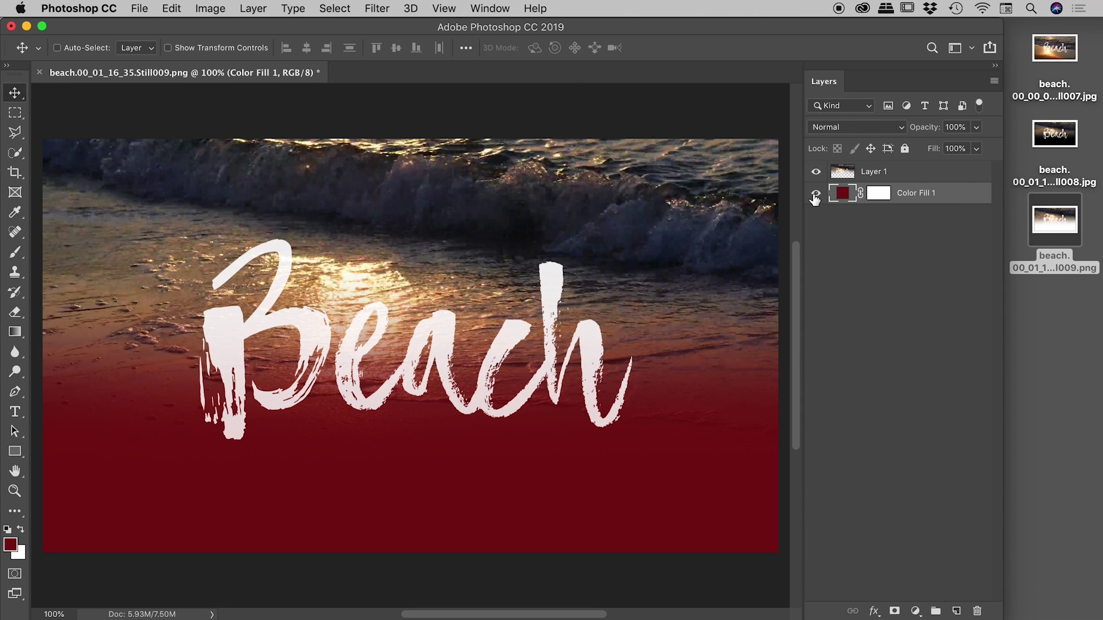
key(super+w)
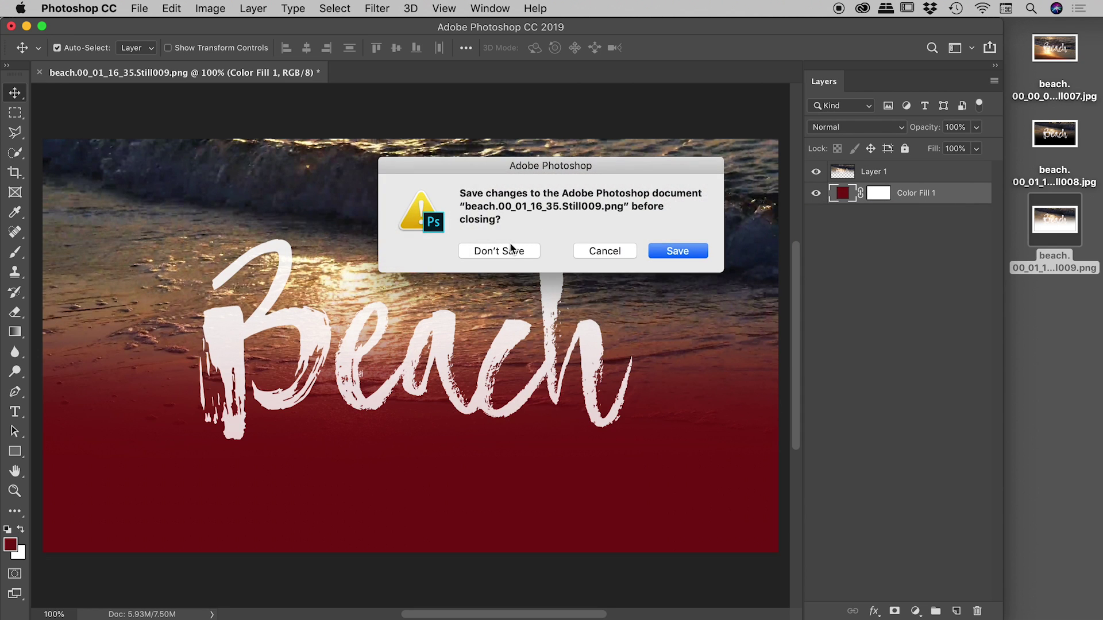
click(508, 250)
key(super+Tab)
key(super+Tab)
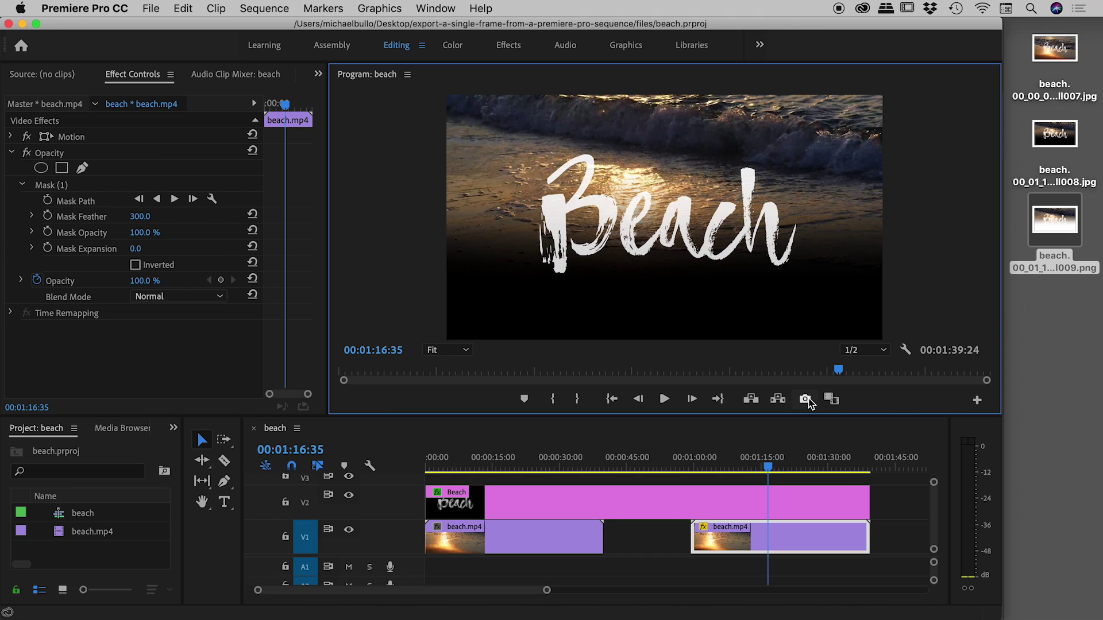
Open the Export Settings for the beach sequence, keeping Format on JPEG.
click(159, 10)
mouse_move(237, 422)
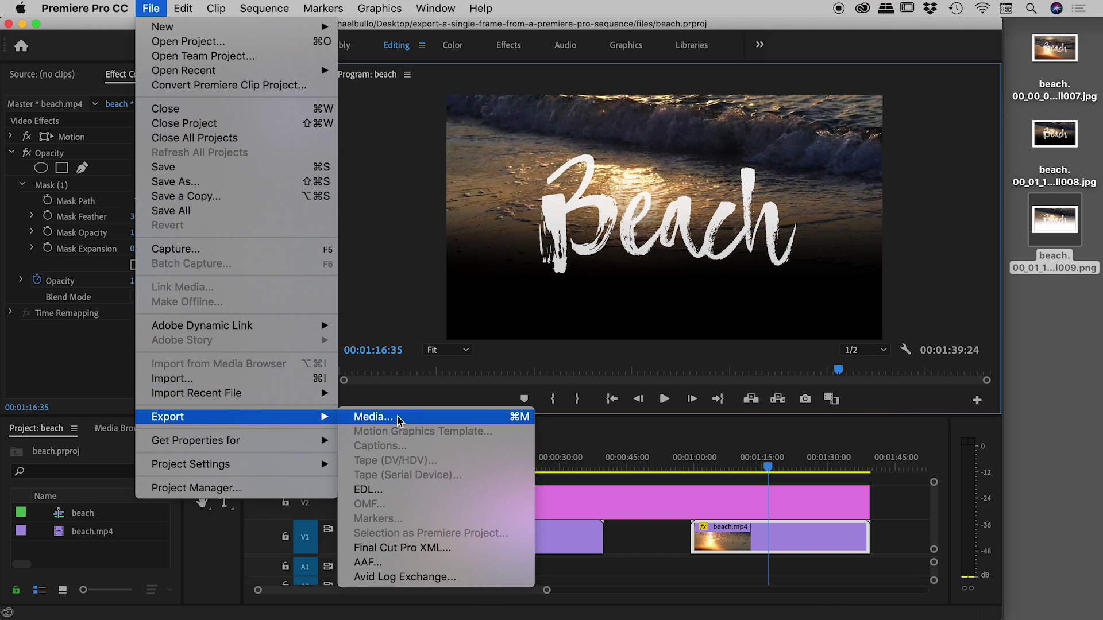
click(488, 418)
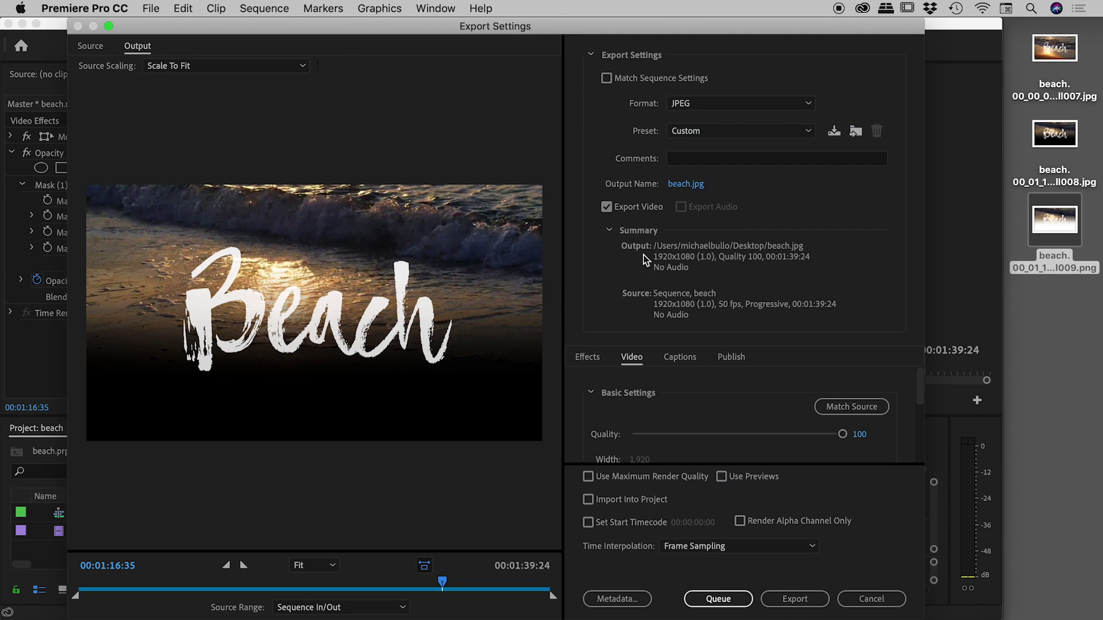
click(779, 105)
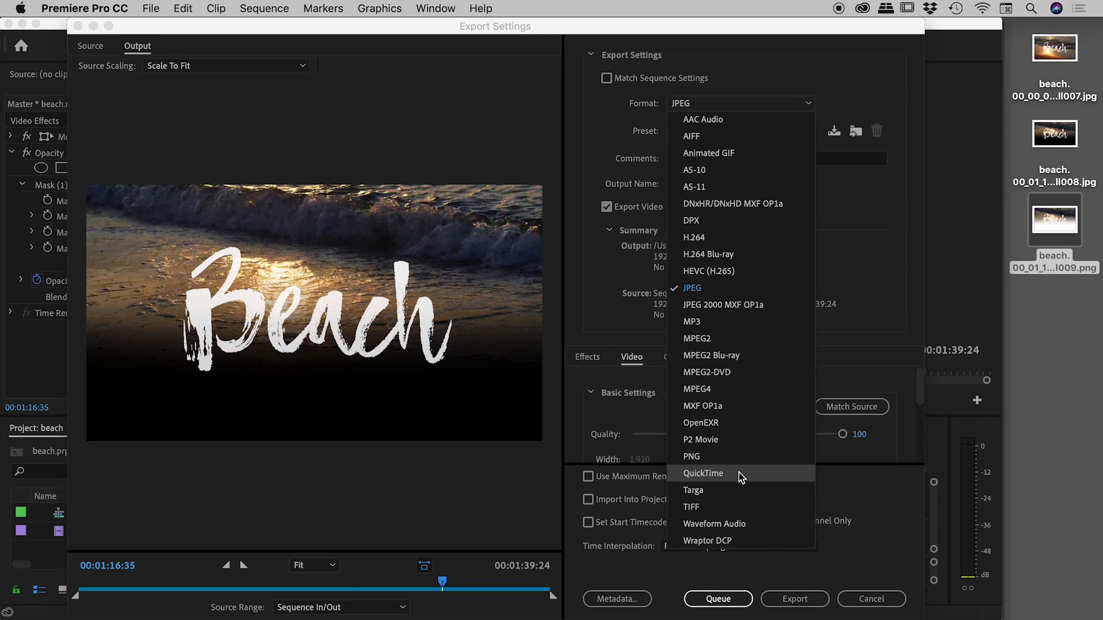
click(906, 242)
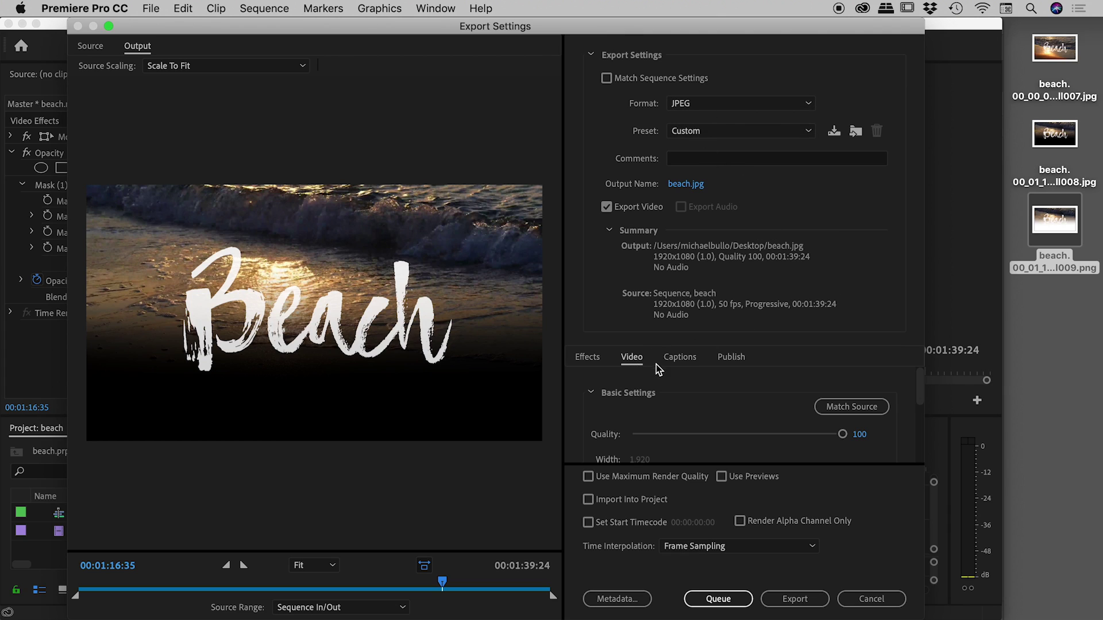
Turn on Export As Sequence and scrub the export preview through the sequence.
drag(921, 389, 923, 402)
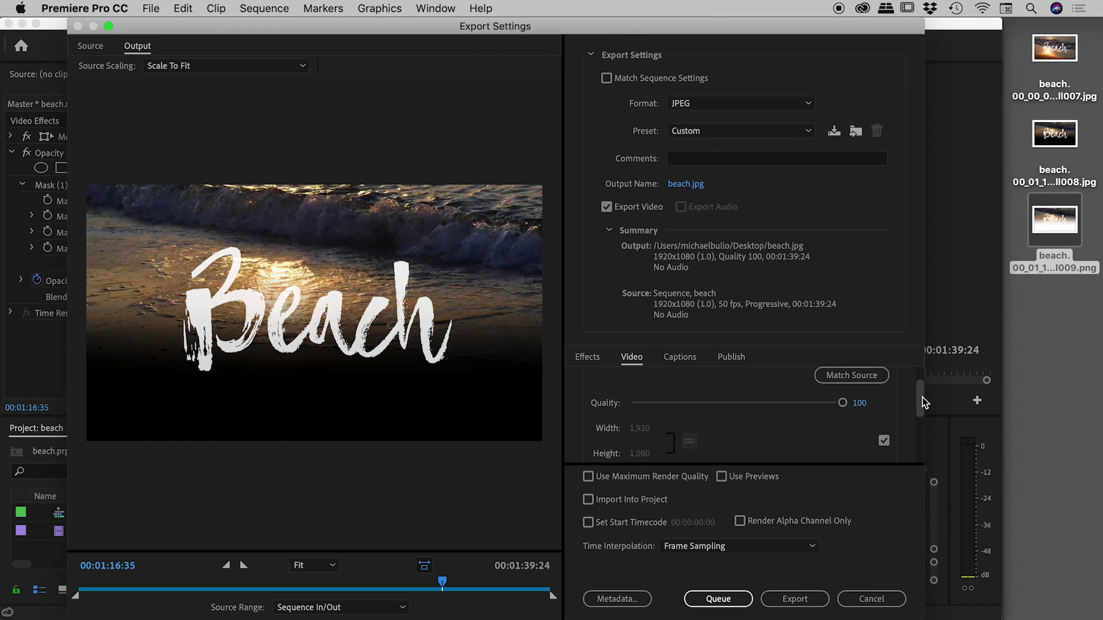
drag(839, 404, 921, 432)
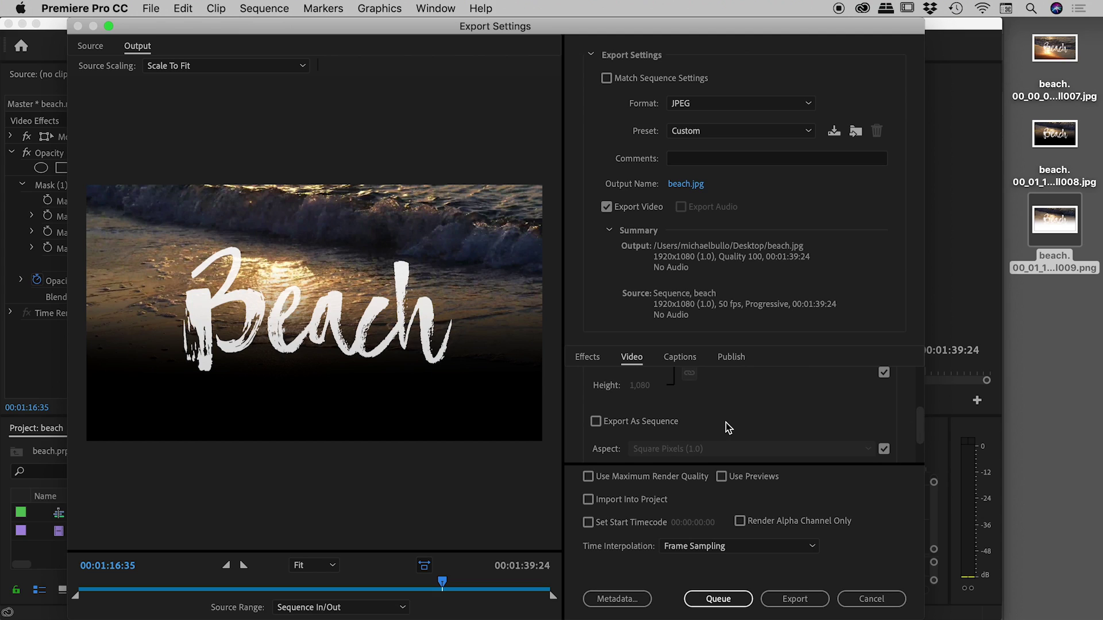
click(595, 422)
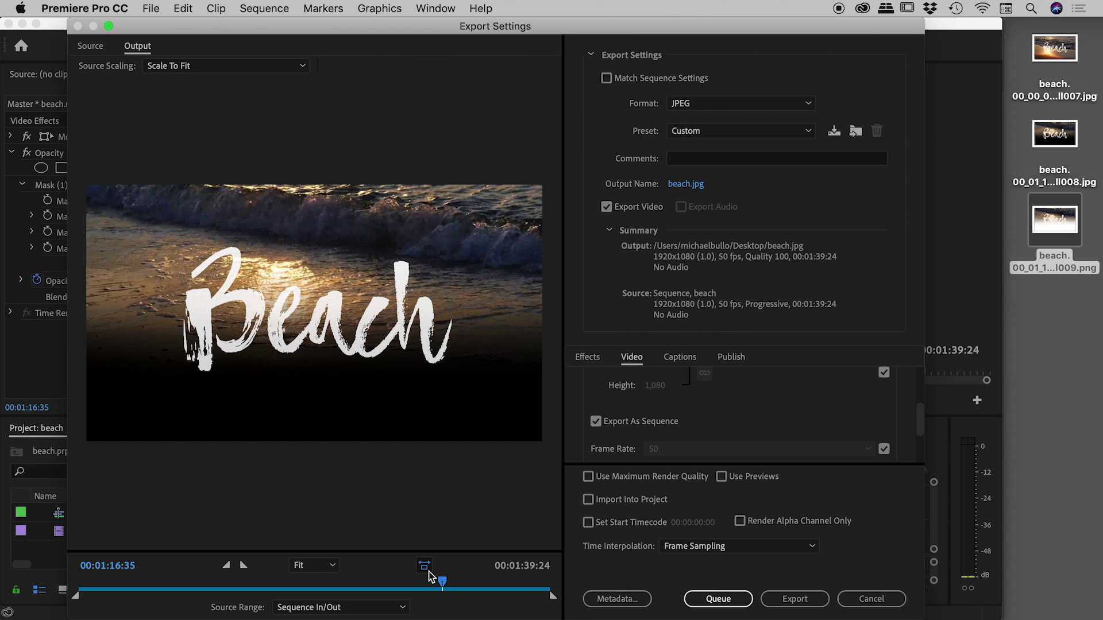
mouse_move(442, 586)
mouse_down()
mouse_move(256, 585)
mouse_move(444, 589)
mouse_up()
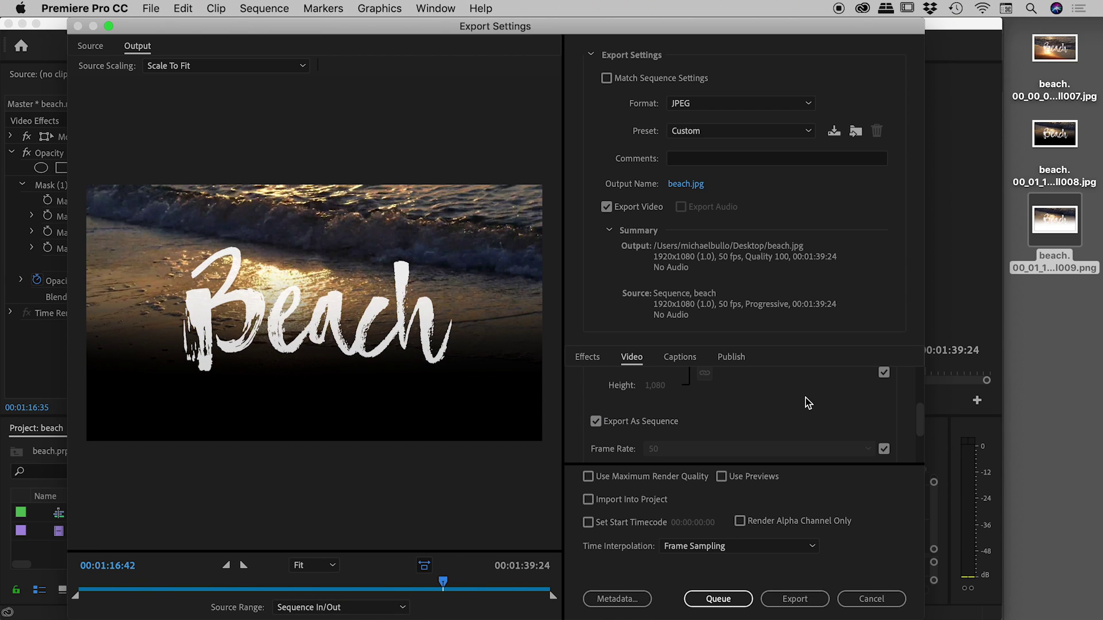
drag(920, 422, 839, 209)
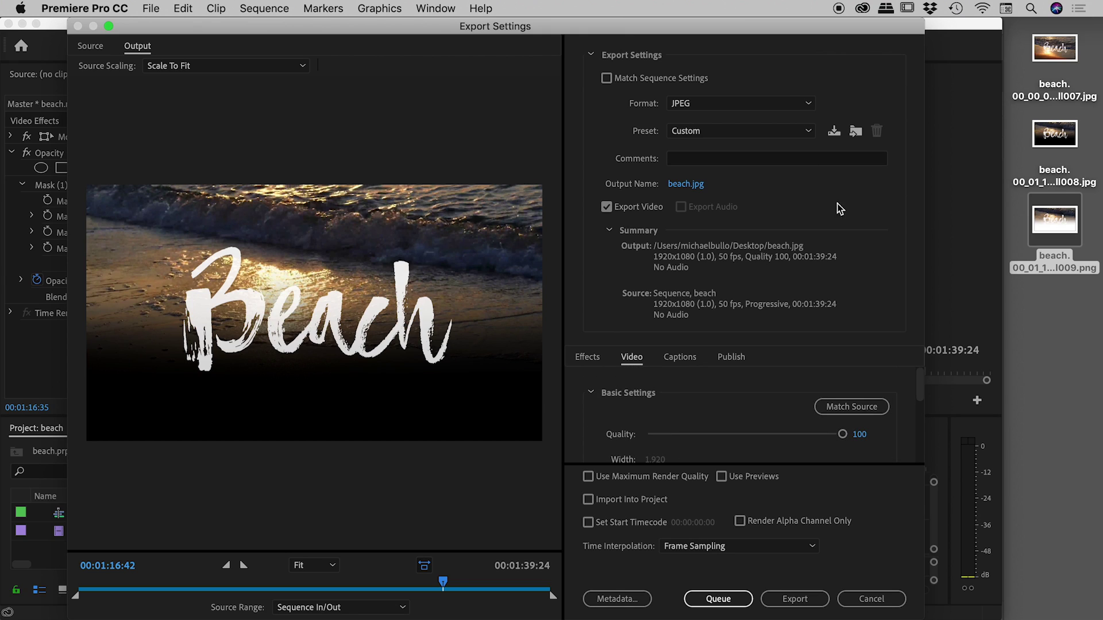
Export a single-frame TIFF, beach.tif, with Export As Sequence turned off.
click(779, 104)
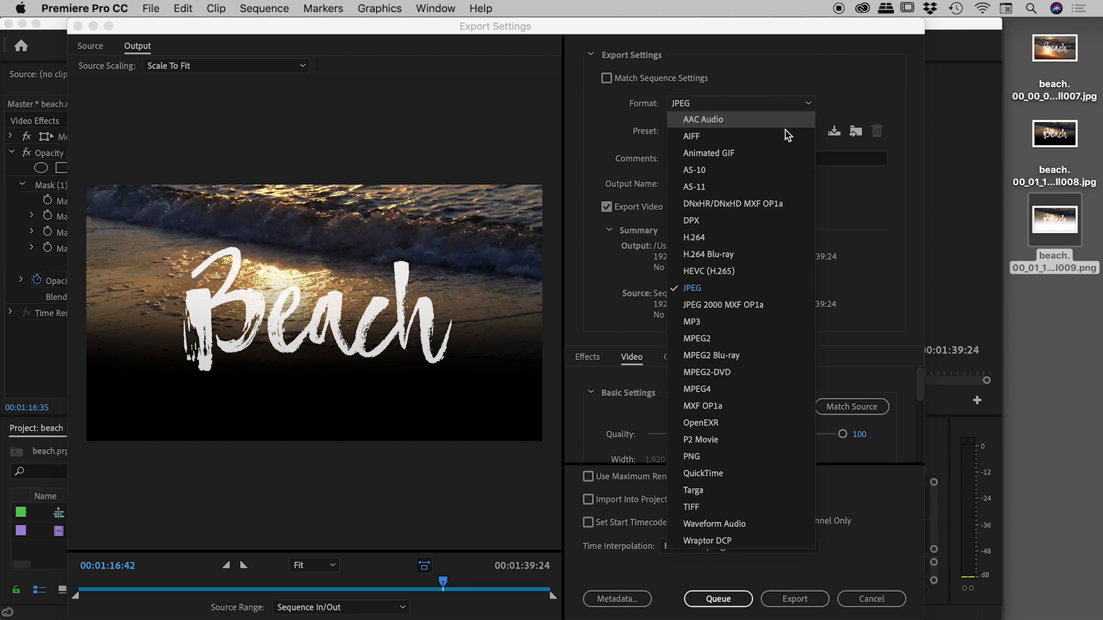
click(741, 506)
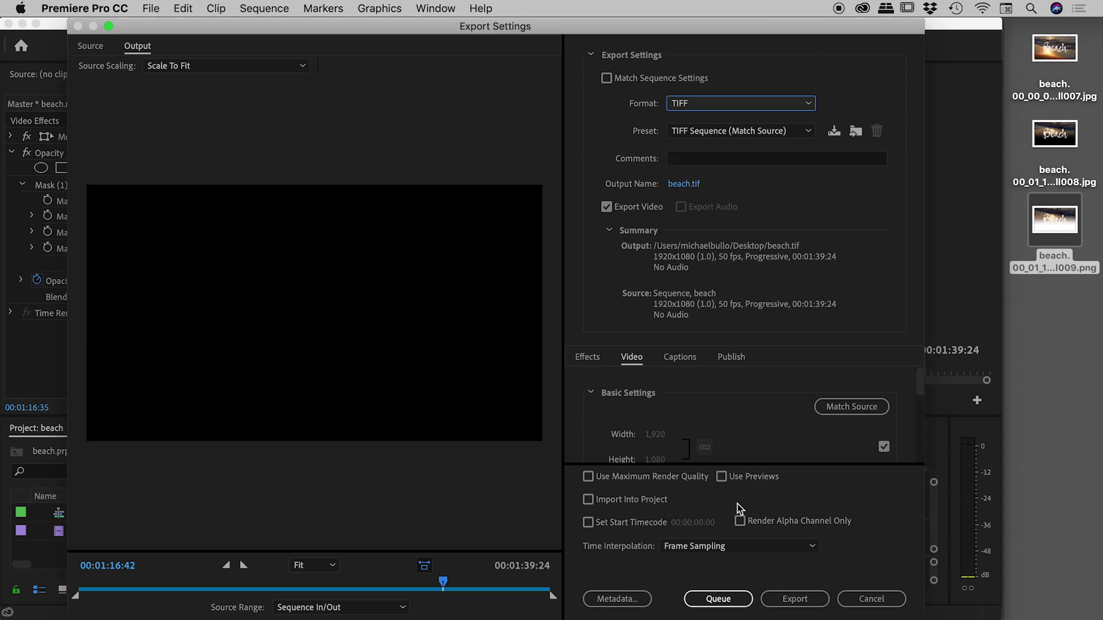
drag(920, 386, 921, 410)
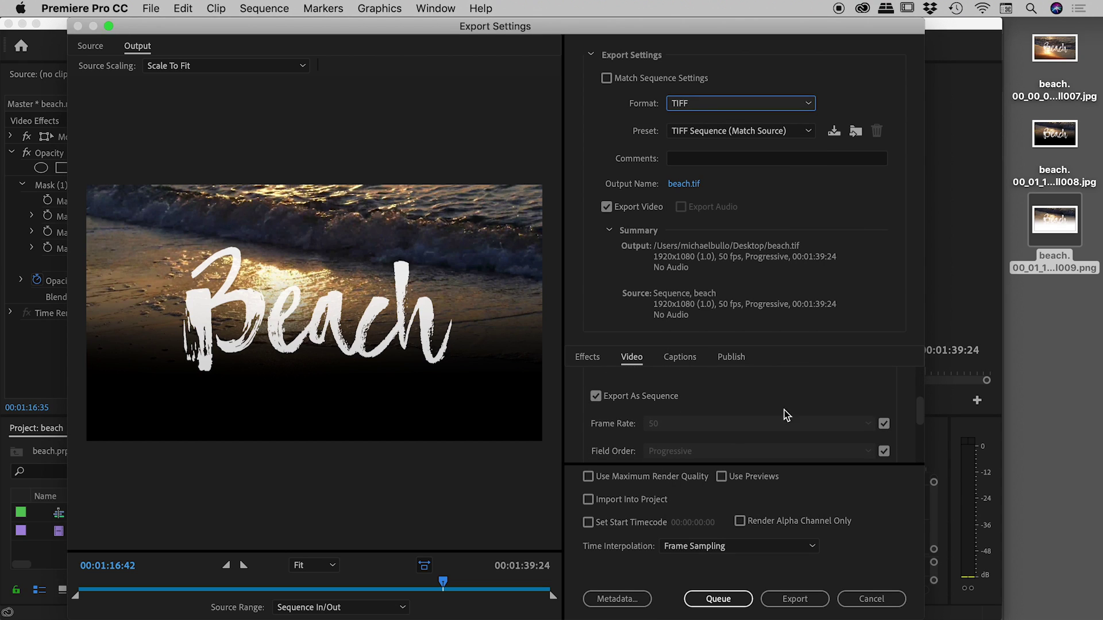
click(618, 398)
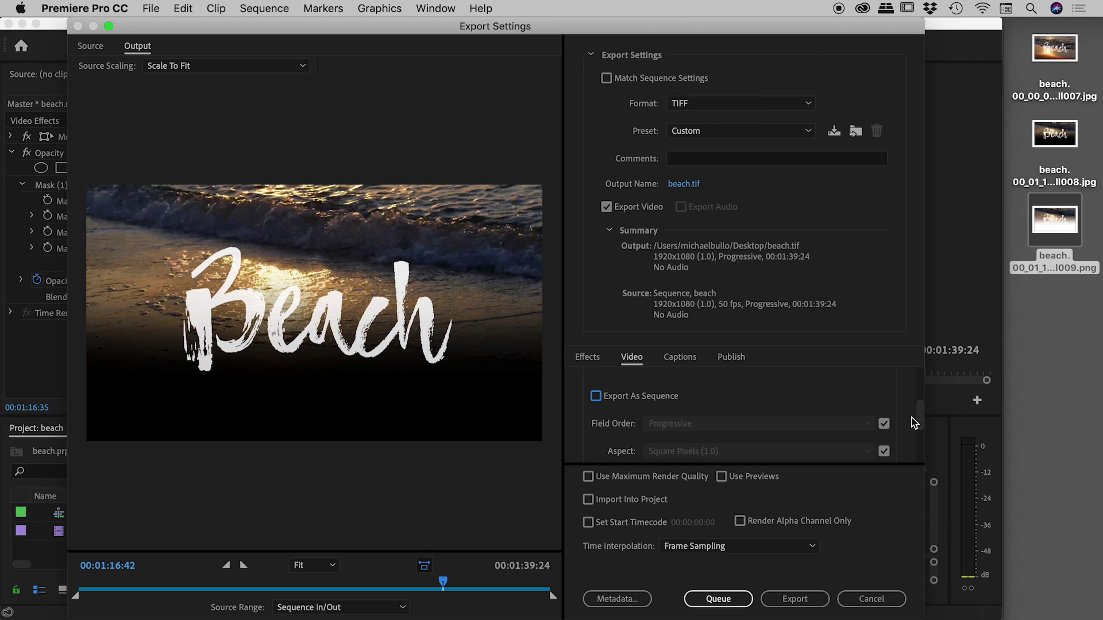
mouse_move(921, 416)
mouse_down()
mouse_move(923, 436)
mouse_move(922, 395)
mouse_move(923, 411)
mouse_up()
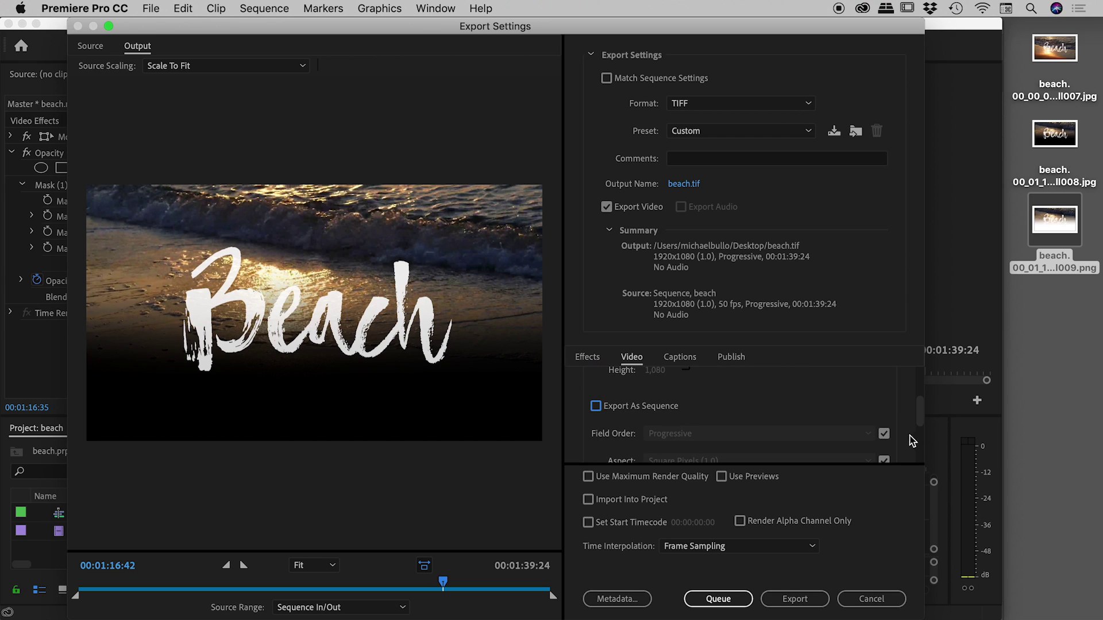
click(806, 601)
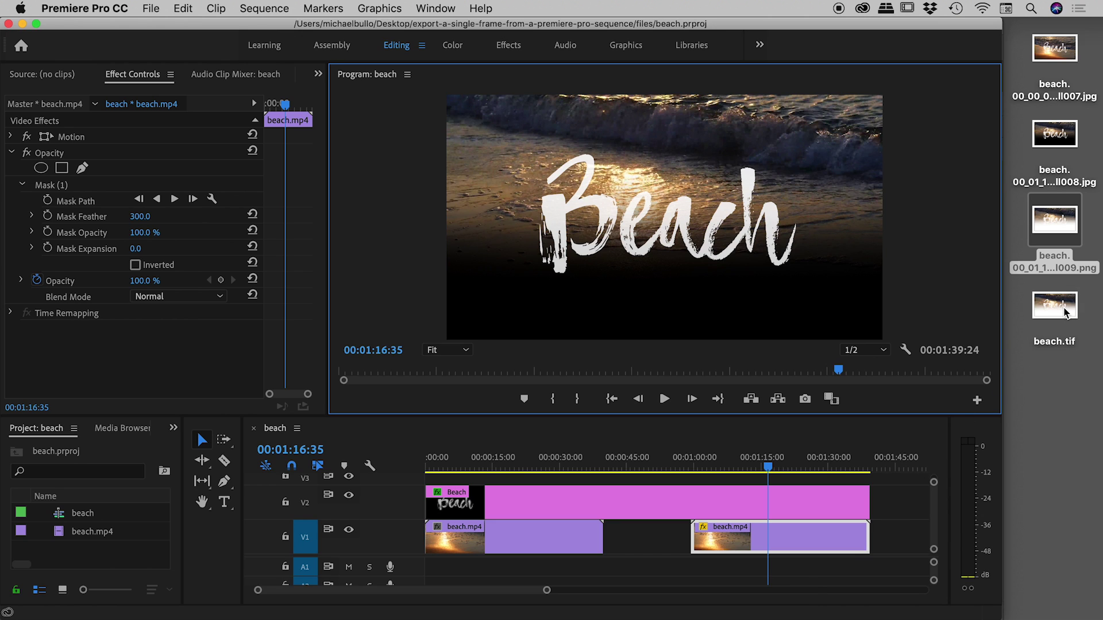
Preview beach.tif, close the preview, and open the file in Photoshop.
double_click(1064, 313)
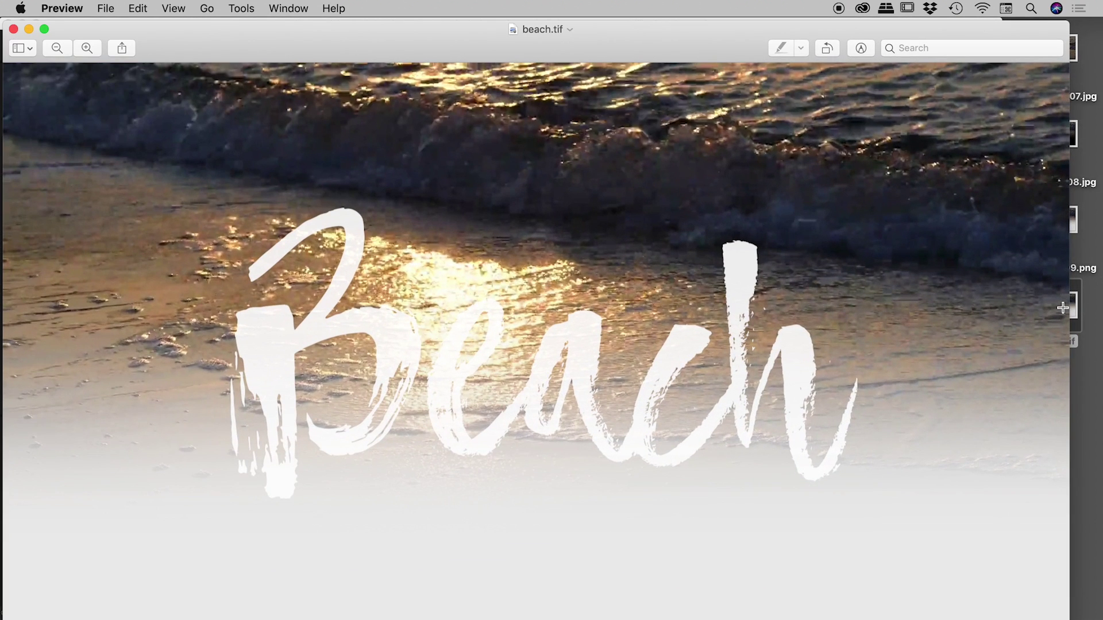
key(super+w)
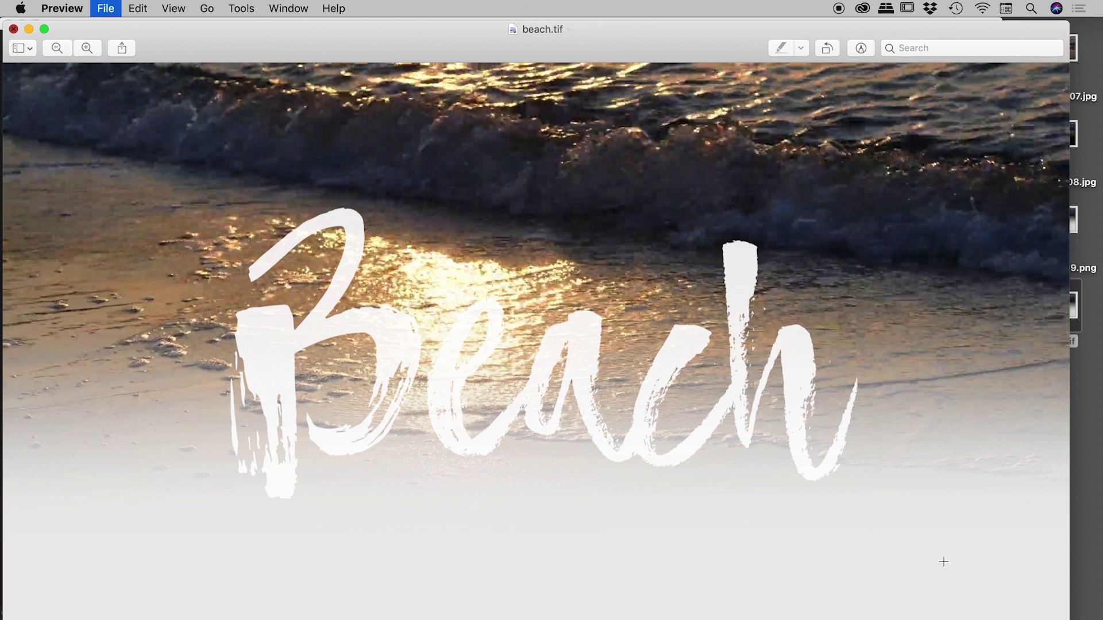
drag(1054, 316, 658, 331)
key(super+Tab)
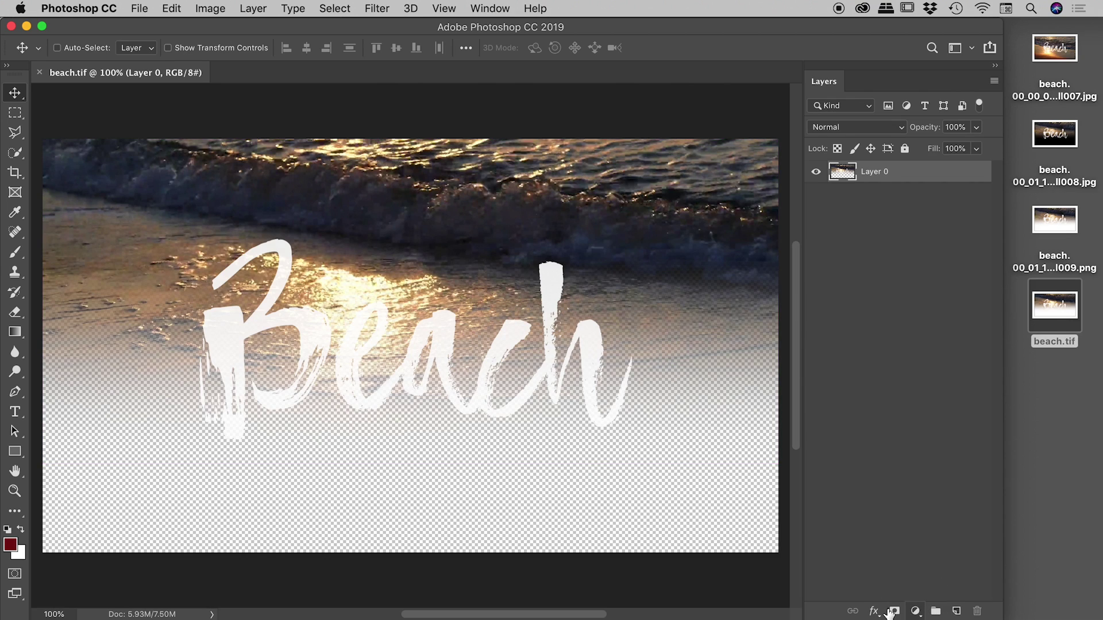
Add a 790f0f solid colour fill below Layer 0, toggle it to check transparency, return to Premiere.
click(915, 611)
click(884, 126)
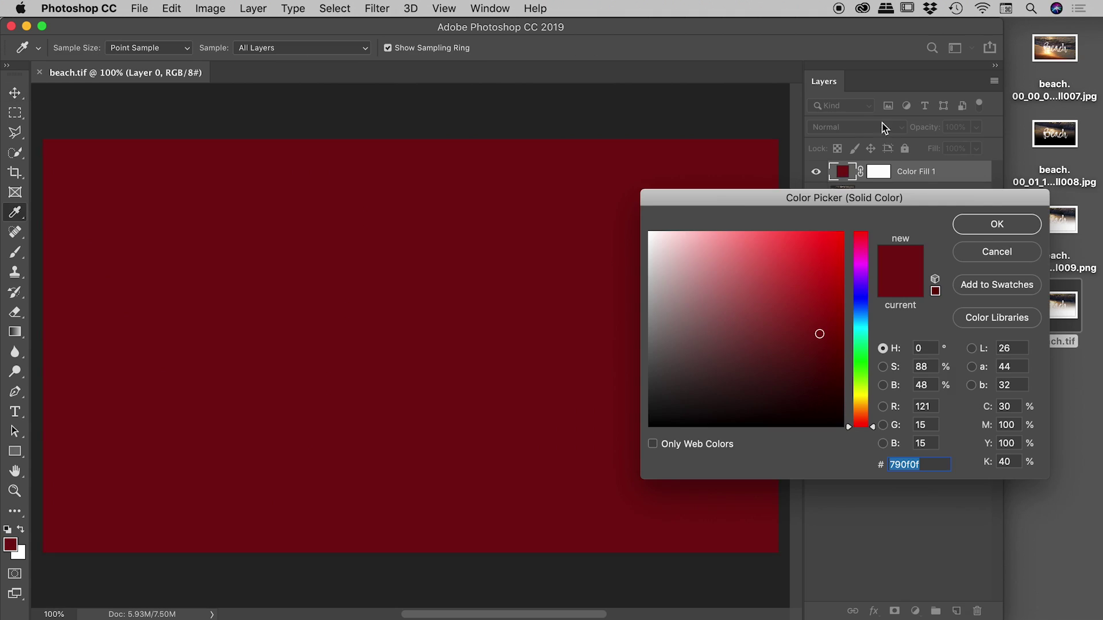
click(985, 224)
drag(938, 185, 906, 204)
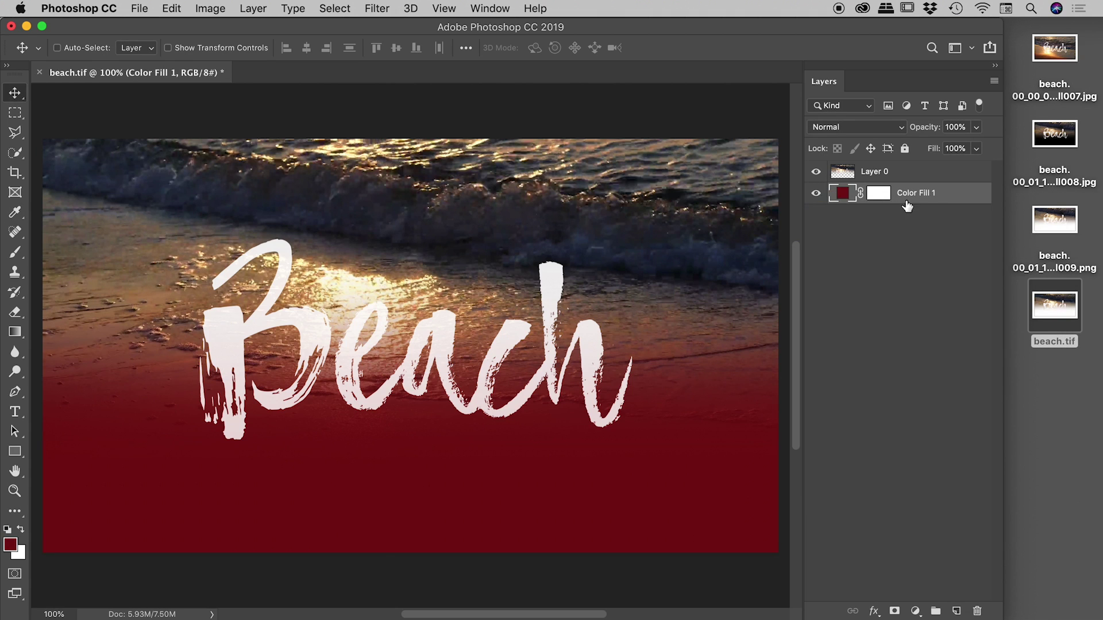
click(817, 194)
click(816, 193)
click(817, 193)
click(817, 194)
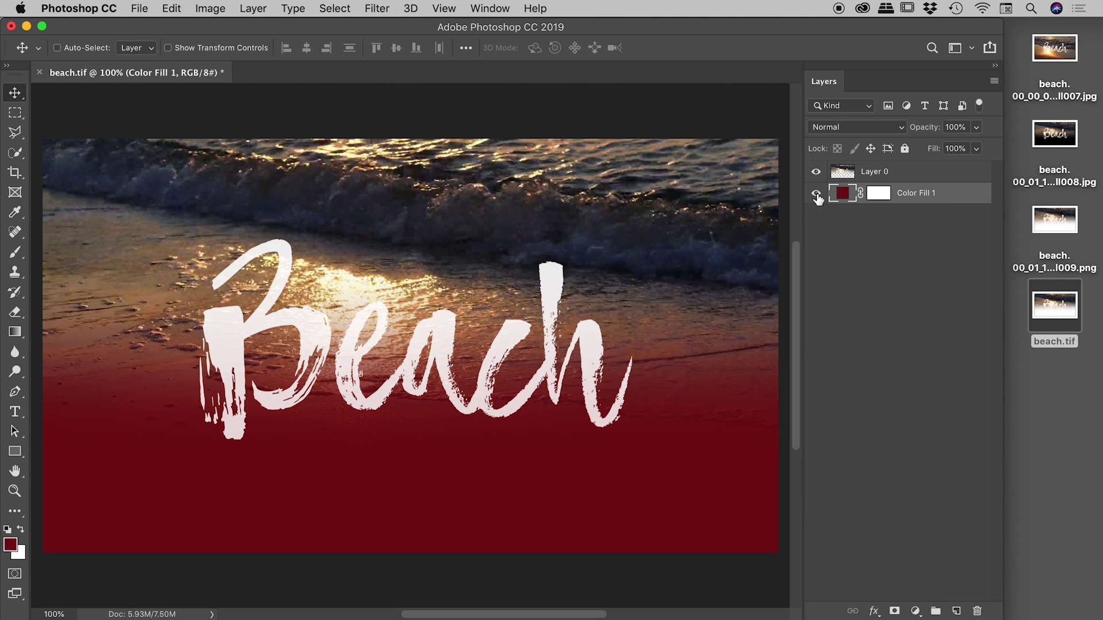
key(super+Tab)
key(super+Tab)
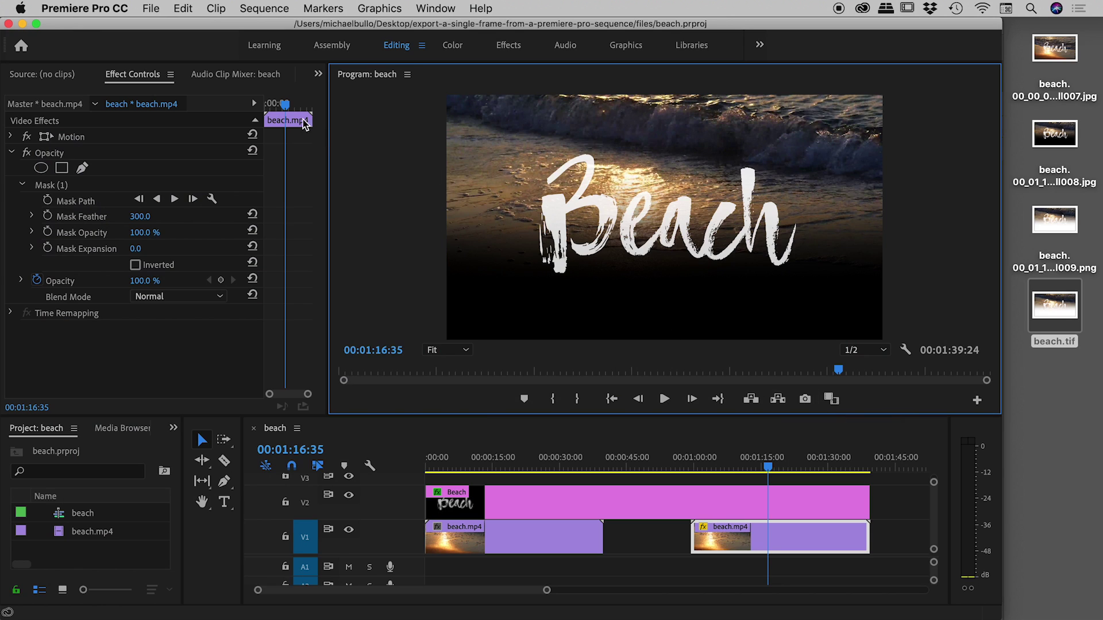
Bring up the File > Export submenu to reach Media….
click(164, 7)
mouse_move(219, 419)
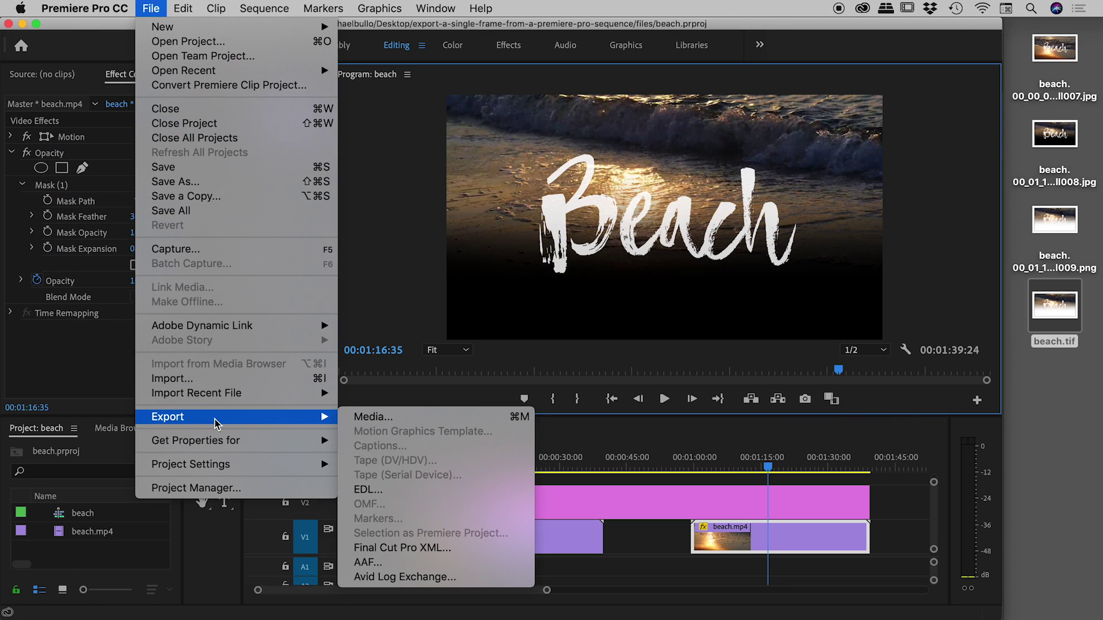